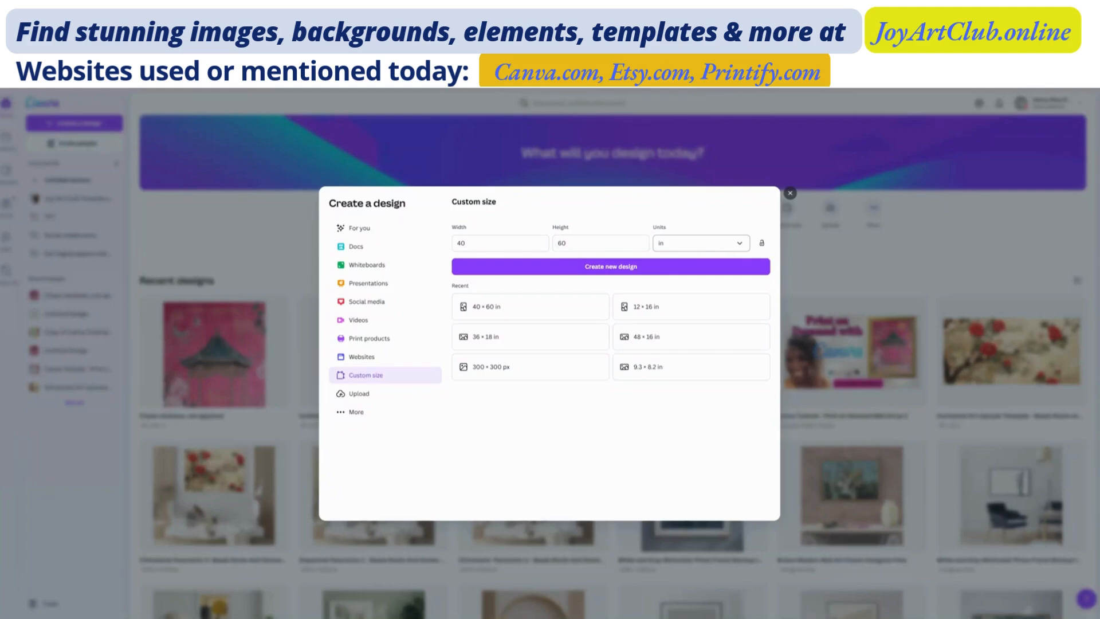
Step: Create a new custom-size design 40 in wide and 60 in high
{"action": "left_click", "coordinate": [740, 247]}
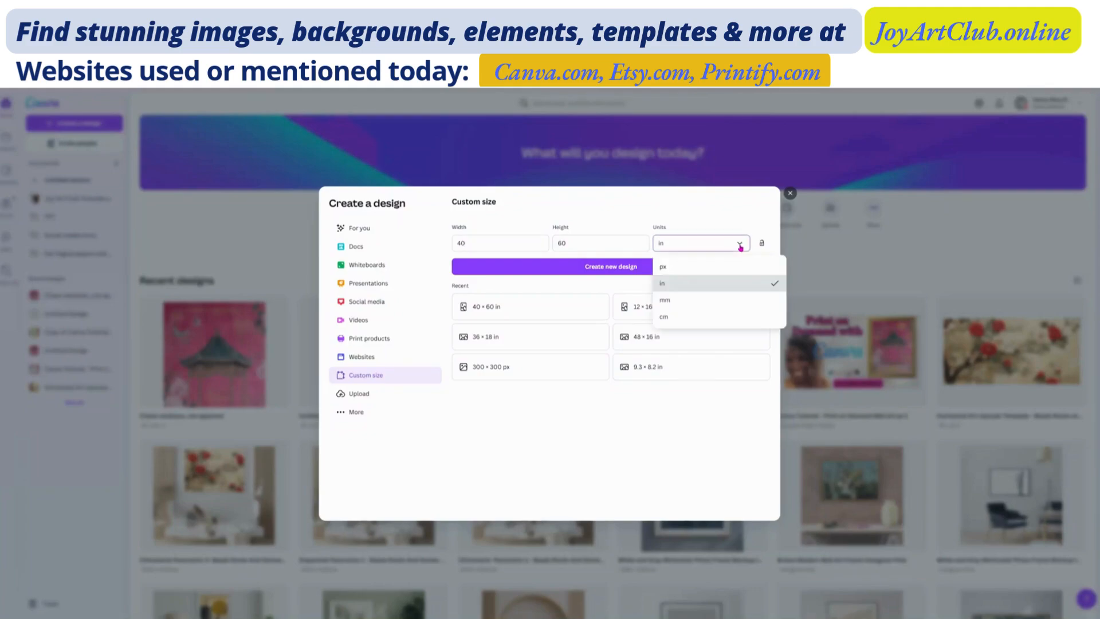
{"action": "left_click", "coordinate": [666, 285]}
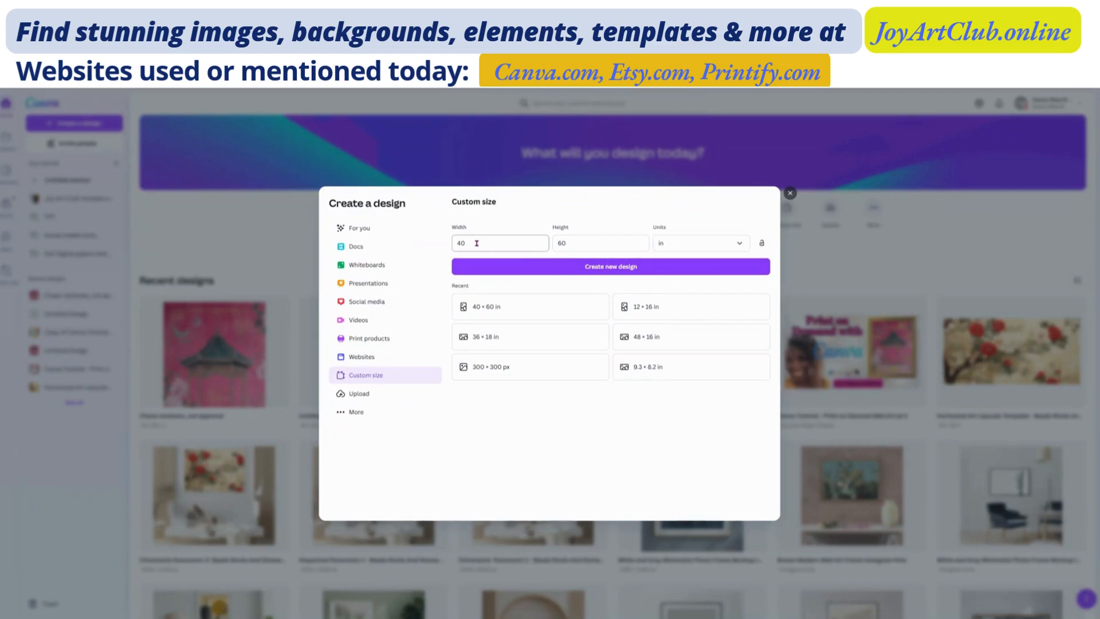
{"action": "double_click", "coordinate": [477, 243]}
{"action": "double_click", "coordinate": [555, 244]}
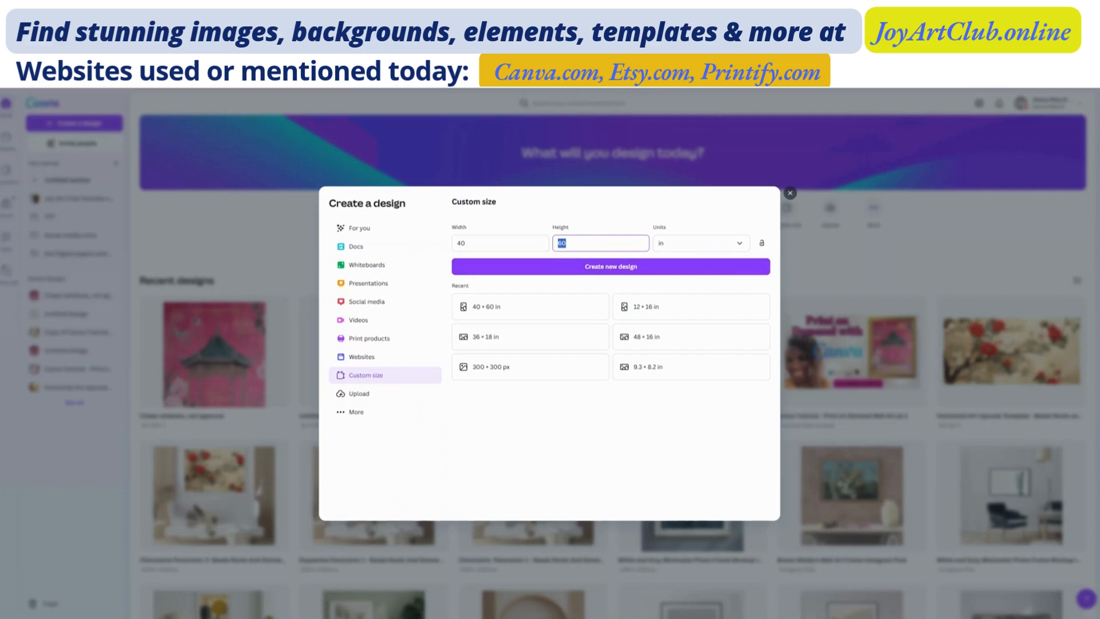
{"action": "left_click", "coordinate": [611, 266]}
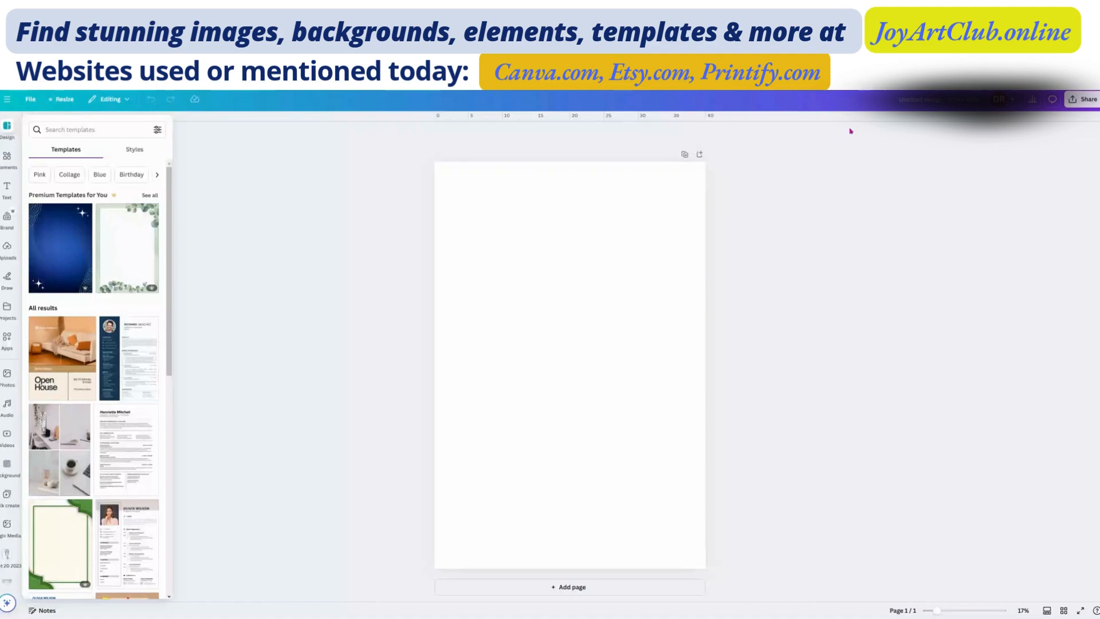
{"action": "left_click", "coordinate": [584, 202]}
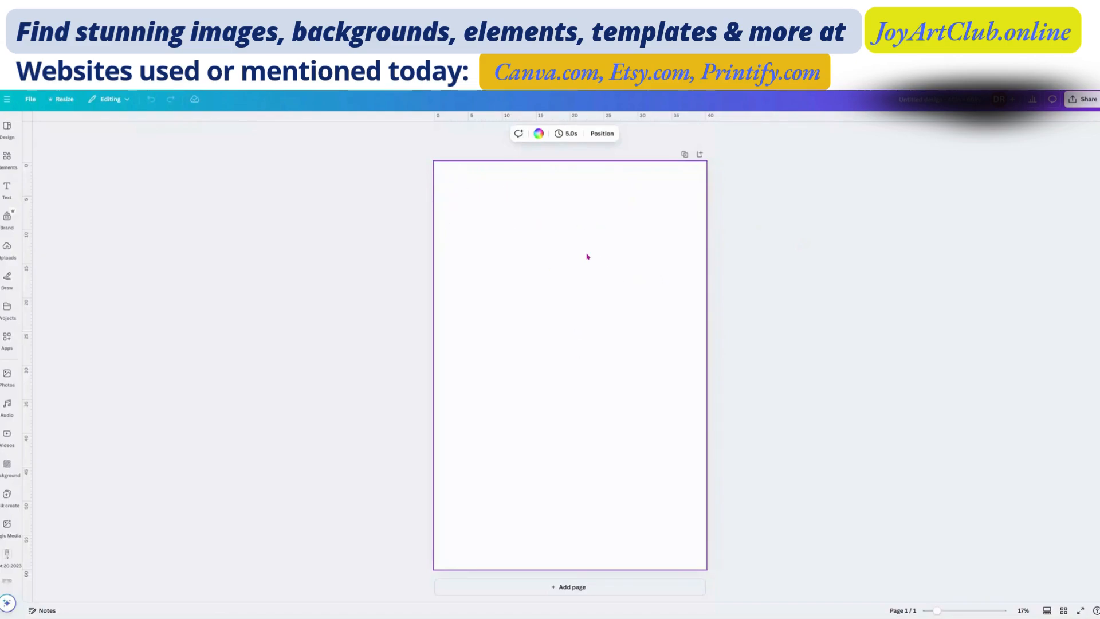
Step: Look through the uploaded images for pagoda artwork to use on the page
{"action": "left_click", "coordinate": [8, 250]}
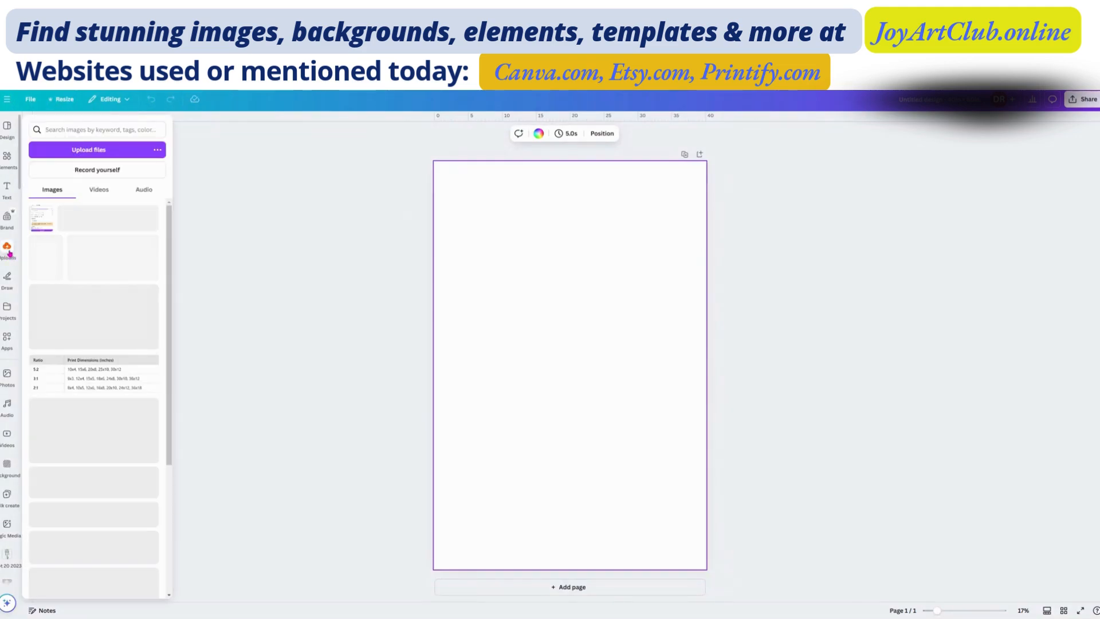
{"action": "left_click", "coordinate": [7, 310]}
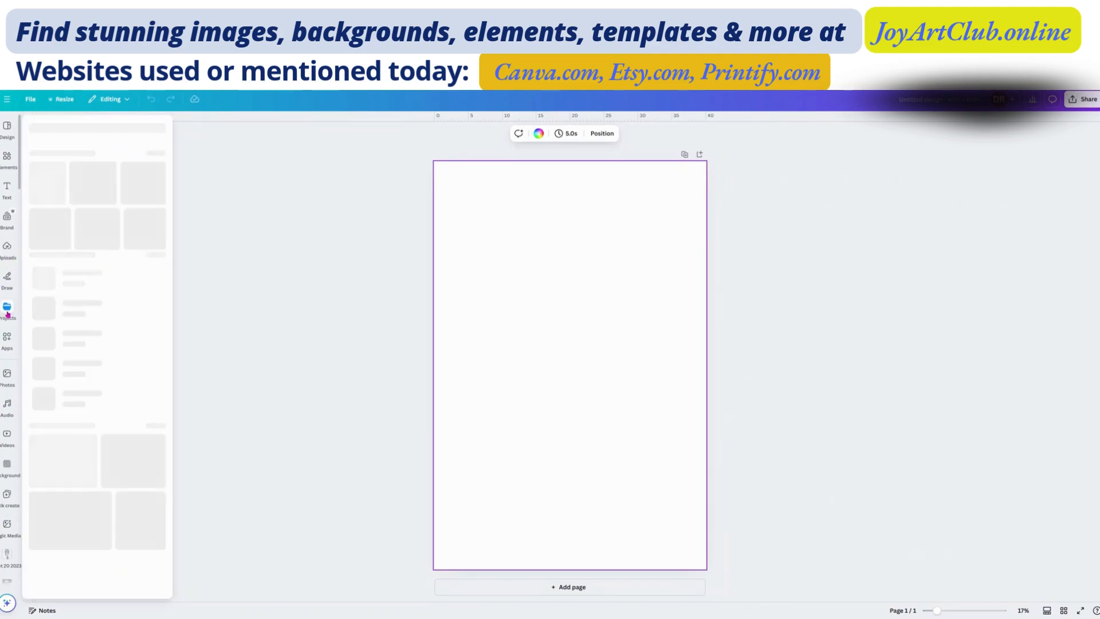
{"action": "left_click", "coordinate": [9, 252]}
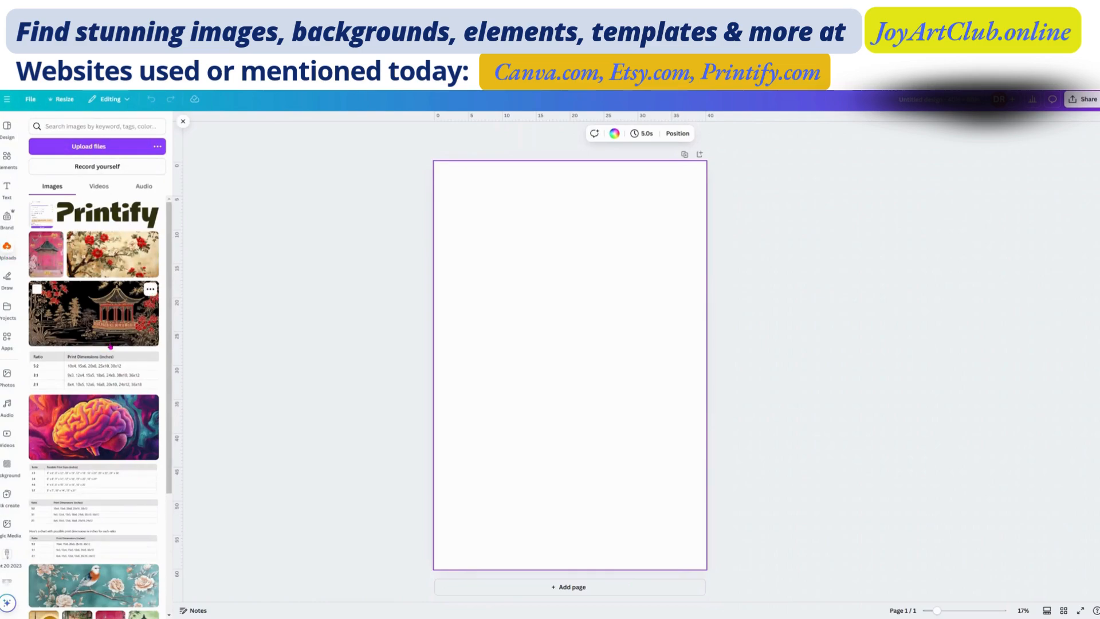
{"action": "scroll", "coordinate": [110, 338], "scroll_direction": "down", "scroll_amount": 3}
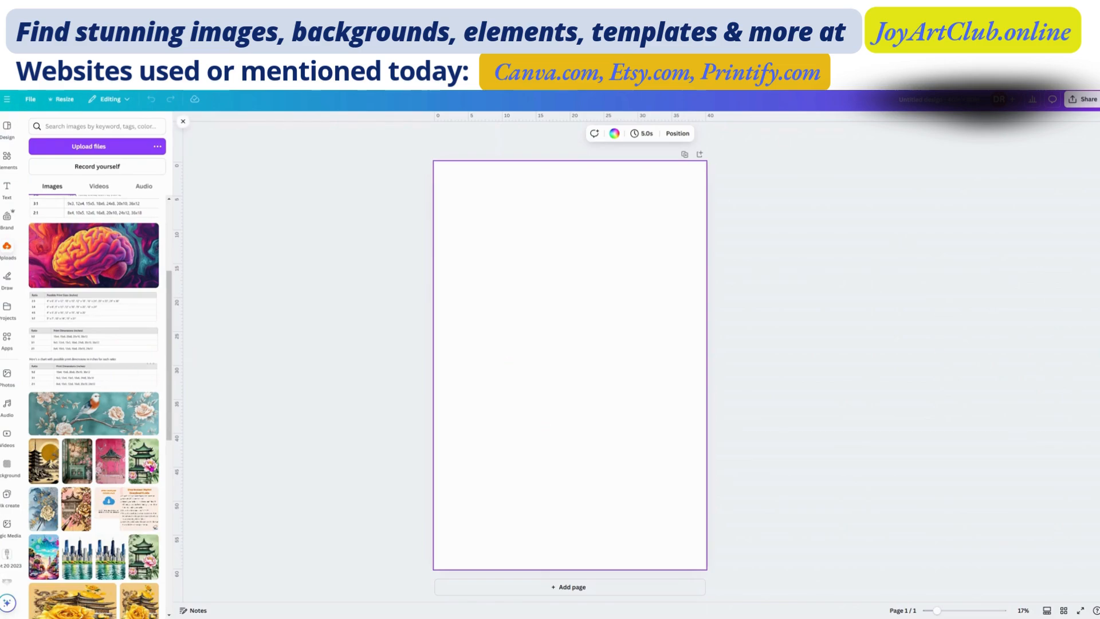
{"action": "scroll", "coordinate": [106, 464], "scroll_direction": "down", "scroll_amount": 1}
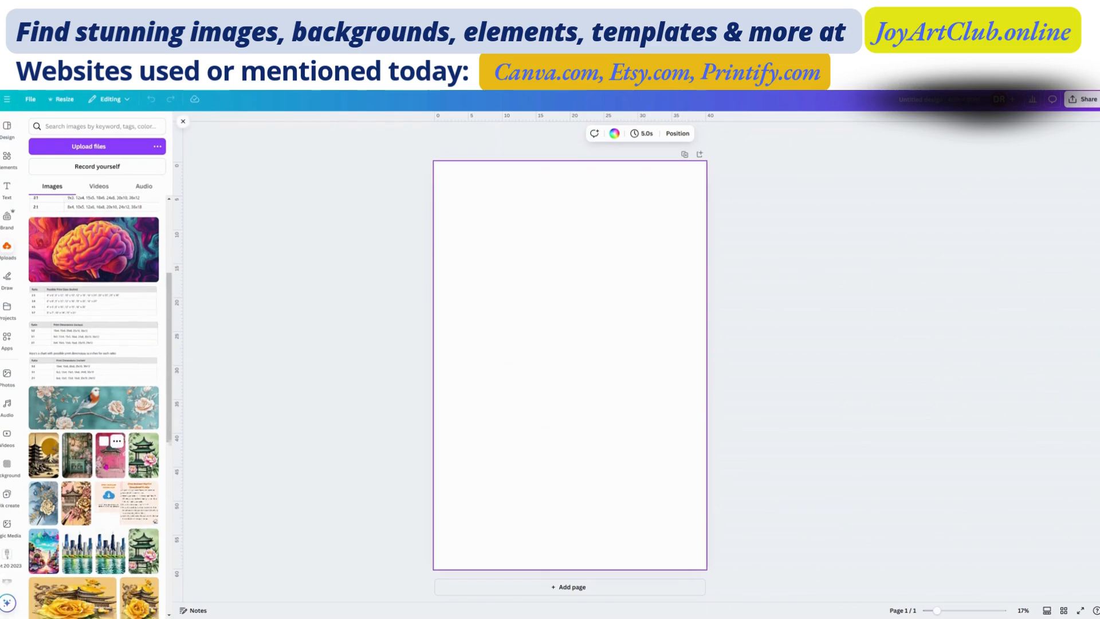
{"action": "scroll", "coordinate": [106, 465], "scroll_direction": "down", "scroll_amount": 4}
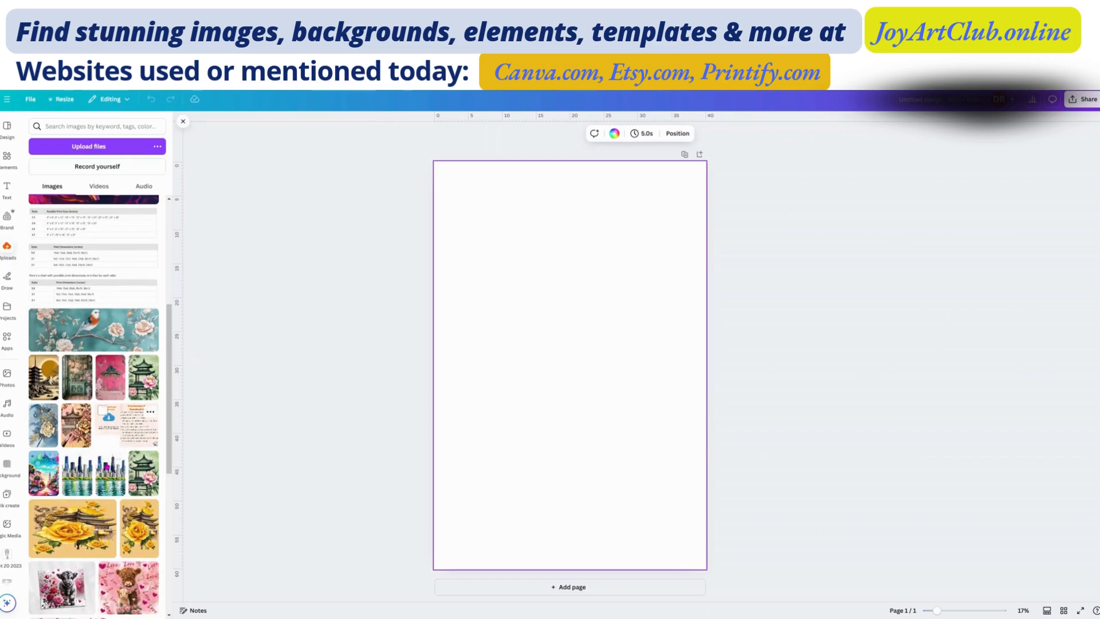
{"action": "scroll", "coordinate": [114, 453], "scroll_direction": "down", "scroll_amount": 5}
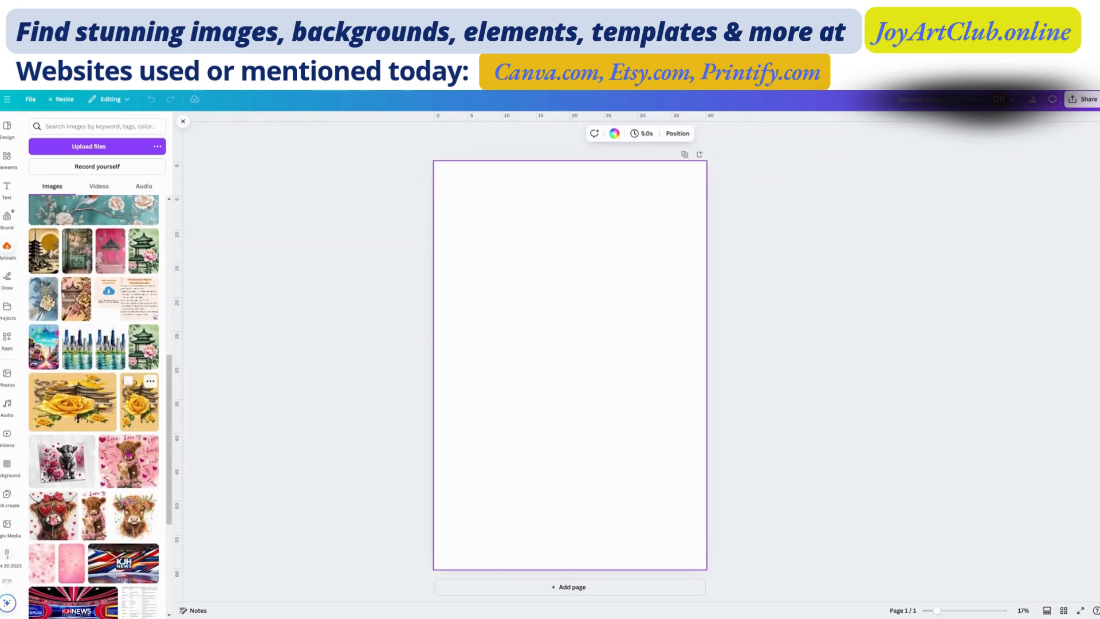
{"action": "scroll", "coordinate": [96, 442], "scroll_direction": "down", "scroll_amount": 5}
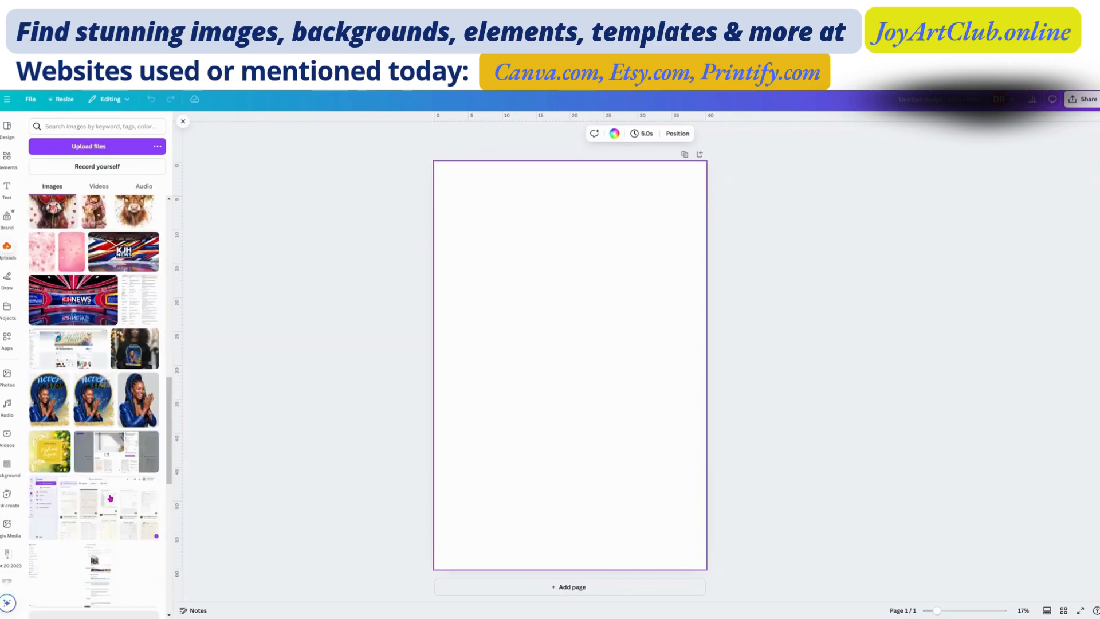
{"action": "scroll", "coordinate": [113, 431], "scroll_direction": "up", "scroll_amount": 7}
{"action": "scroll", "coordinate": [114, 430], "scroll_direction": "up", "scroll_amount": 5}
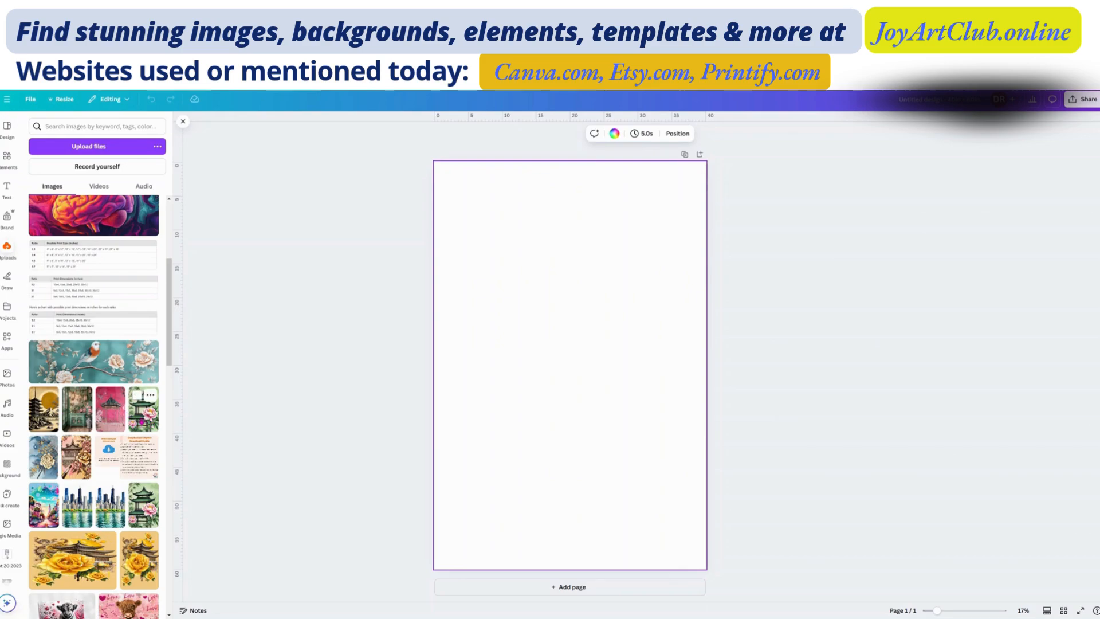
Step: Try the uploaded green pagoda picture on the page and replace it with the pink pagoda picture
{"action": "left_click", "coordinate": [143, 416]}
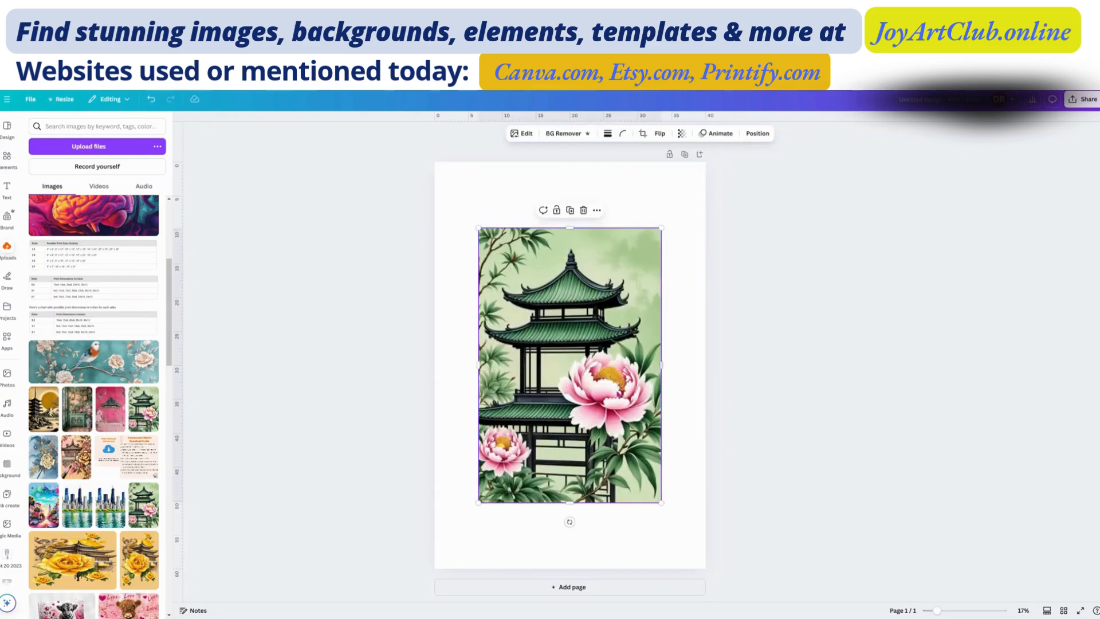
{"action": "left_click", "coordinate": [584, 211]}
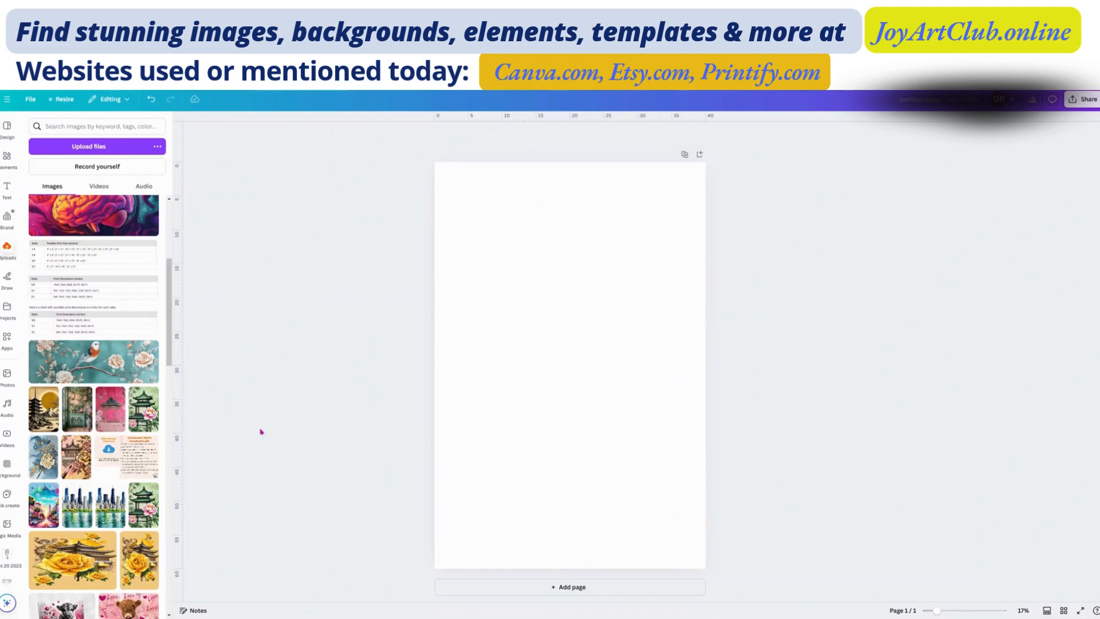
{"action": "left_click", "coordinate": [107, 409]}
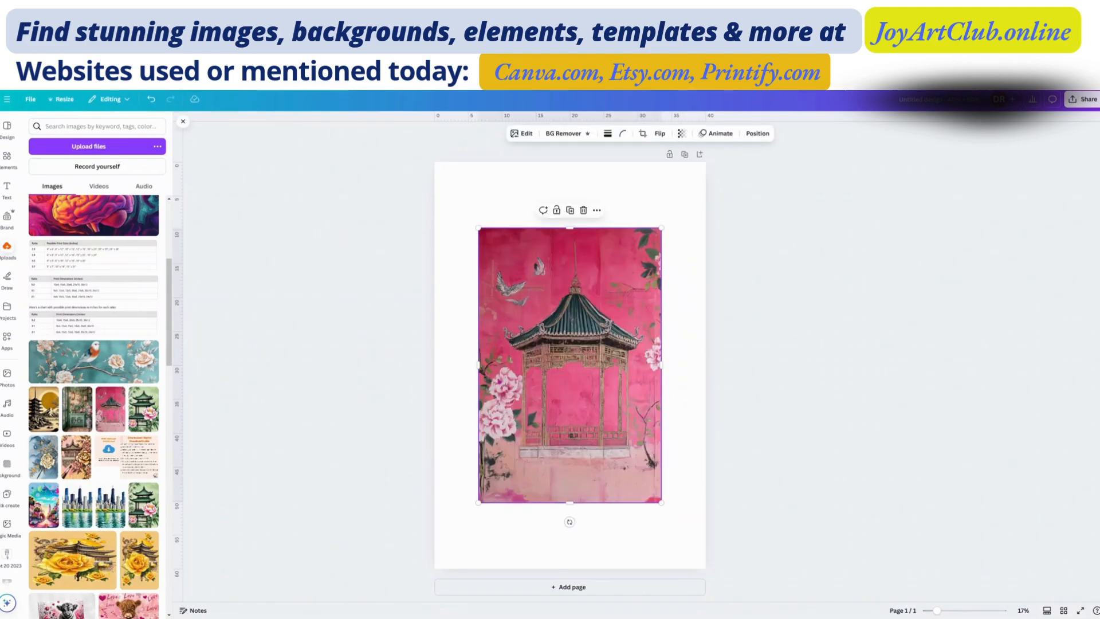
Step: Align the pink pagoda picture with the page's top-left corner and enlarge it to fill the whole page
{"action": "left_click_drag", "start_coordinate": [531, 378], "coordinate": [486, 311]}
{"action": "mouse_move", "coordinate": [537, 340]}
{"action": "left_mouse_down"}
{"action": "mouse_move", "coordinate": [606, 363]}
{"action": "mouse_move", "coordinate": [530, 340]}
{"action": "left_mouse_up"}
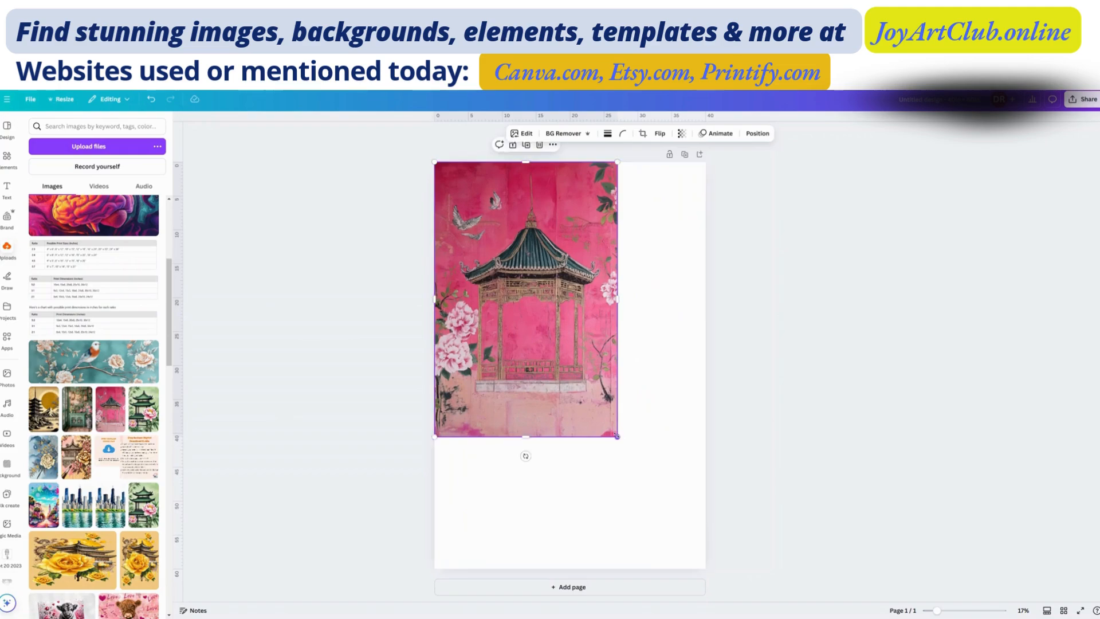
{"action": "left_click_drag", "start_coordinate": [616, 437], "coordinate": [714, 560]}
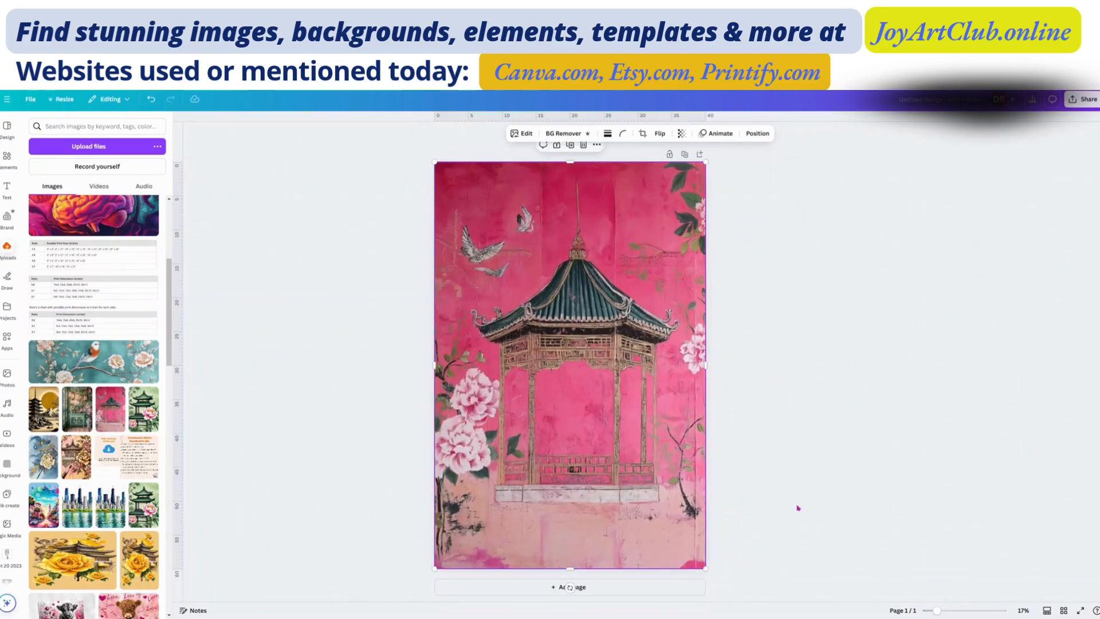
{"action": "left_click", "coordinate": [817, 410]}
{"action": "left_click", "coordinate": [593, 374]}
Step: Search the elements for "gold line" and add a gold glitter line graphic to the page
{"action": "left_click", "coordinate": [8, 159]}
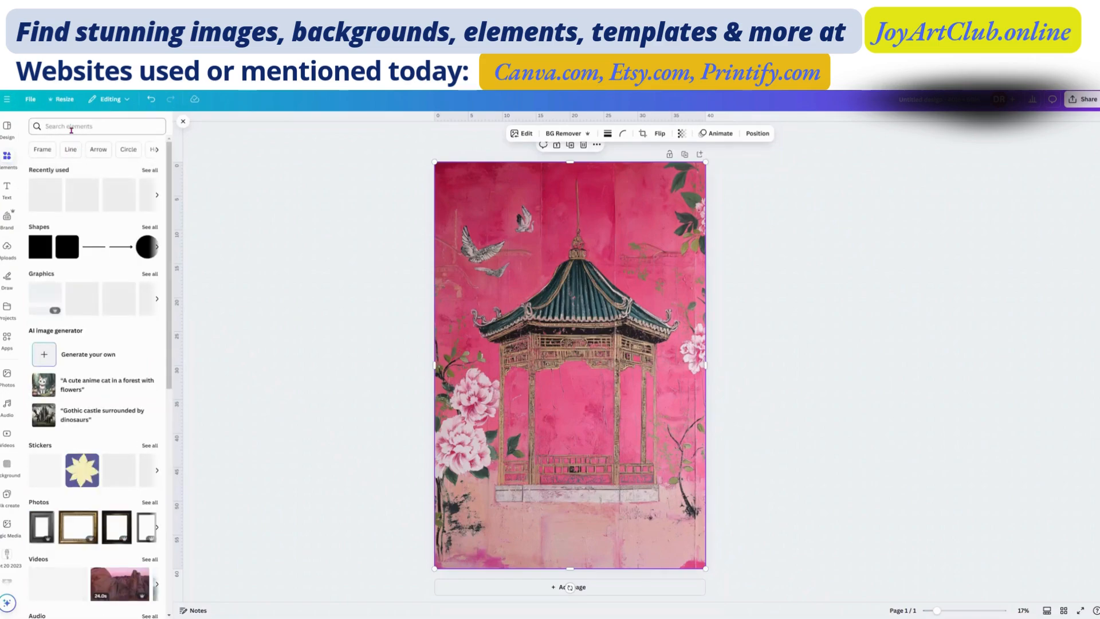
{"action": "left_click", "coordinate": [71, 127]}
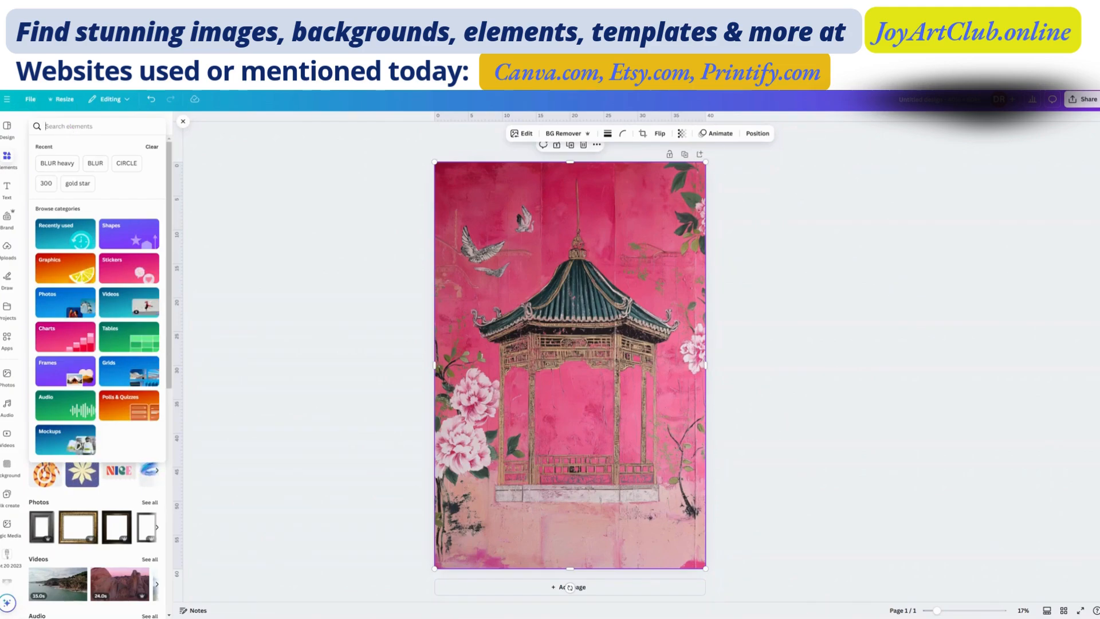
{"action": "type", "text": "gold line"}
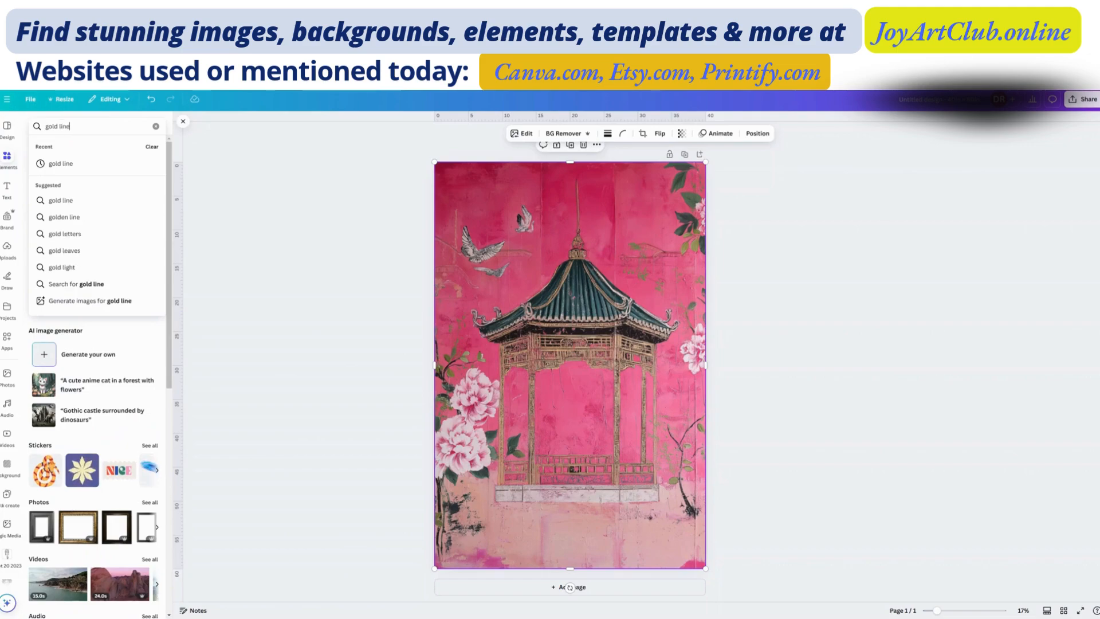
{"action": "key", "text": "Return"}
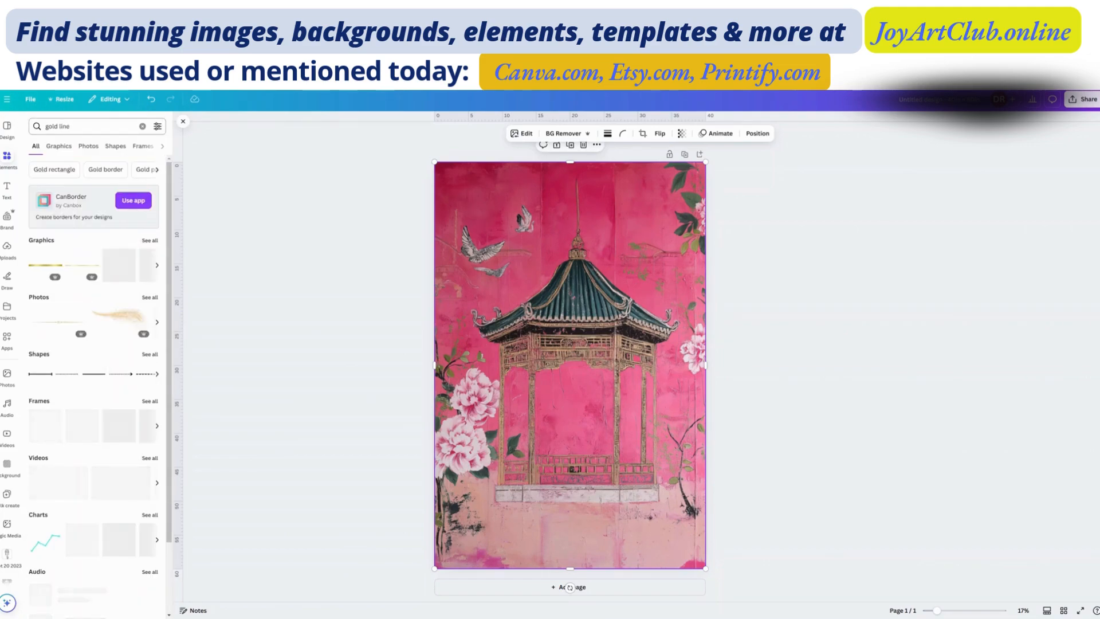
{"action": "left_click", "coordinate": [152, 242]}
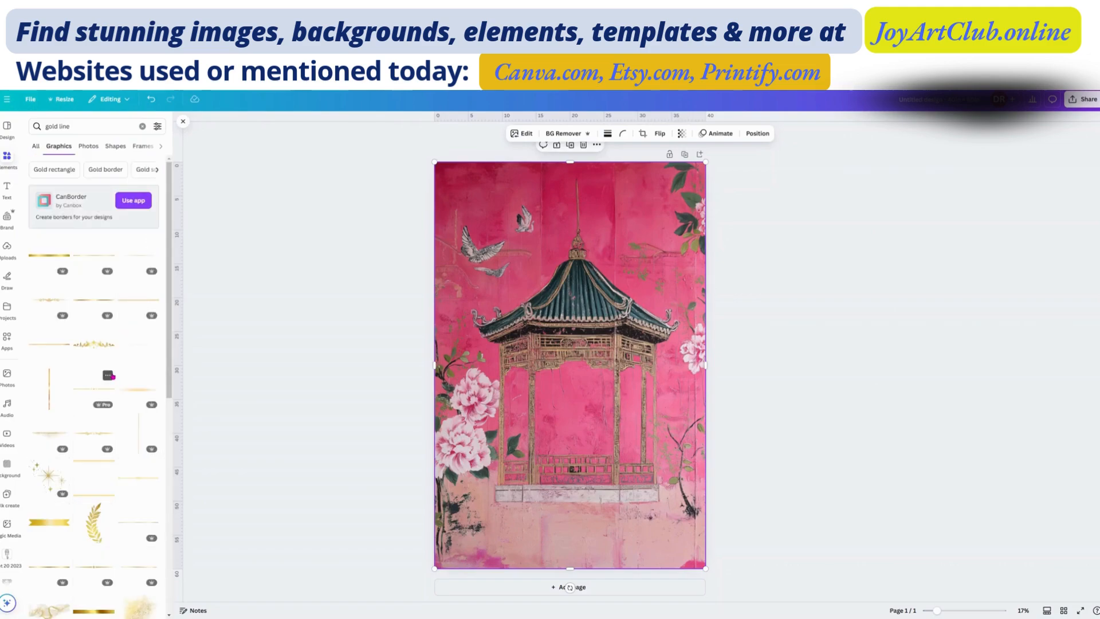
{"action": "scroll", "coordinate": [112, 377], "scroll_direction": "down", "scroll_amount": 3}
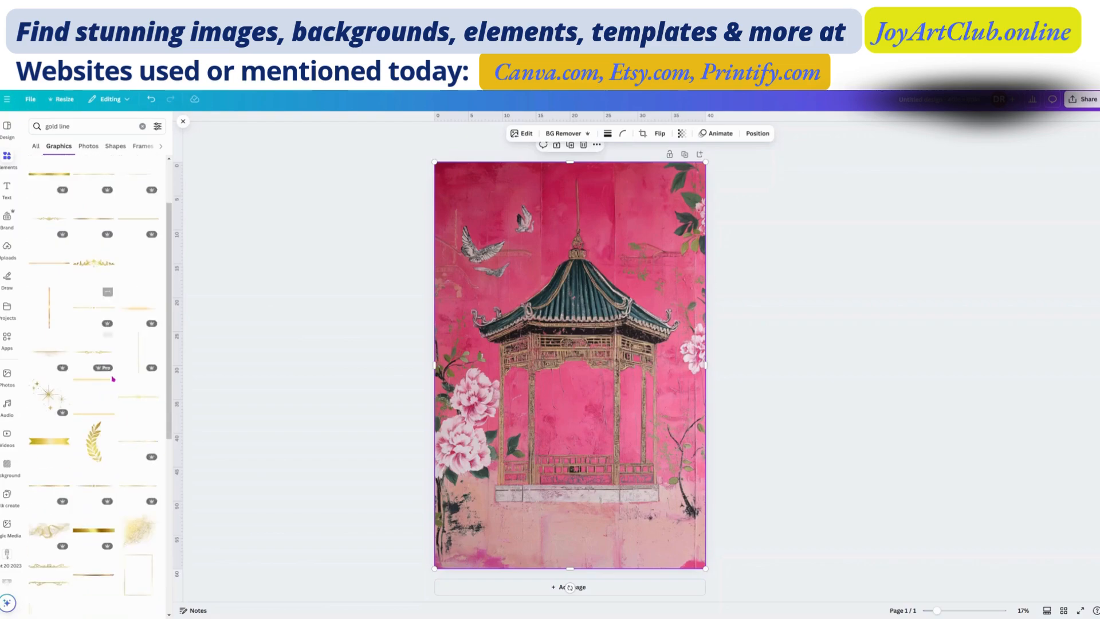
{"action": "left_click", "coordinate": [49, 353]}
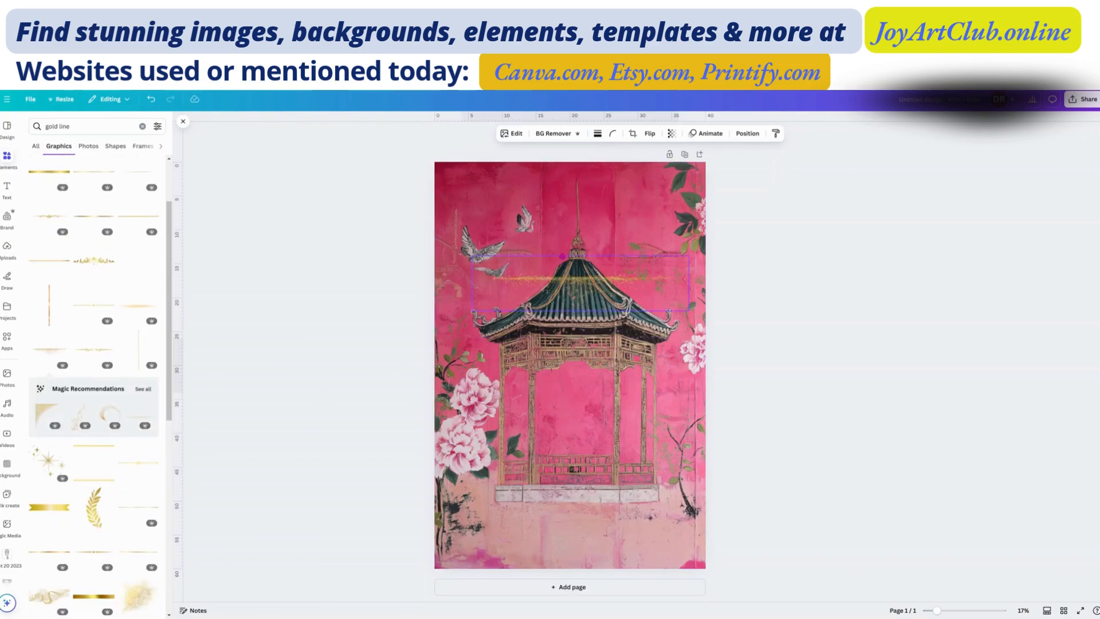
Step: Stretch the gold glitter line across the page width near the top edge and place a duplicate along the bottom edge
{"action": "left_click_drag", "start_coordinate": [566, 299], "coordinate": [528, 212]}
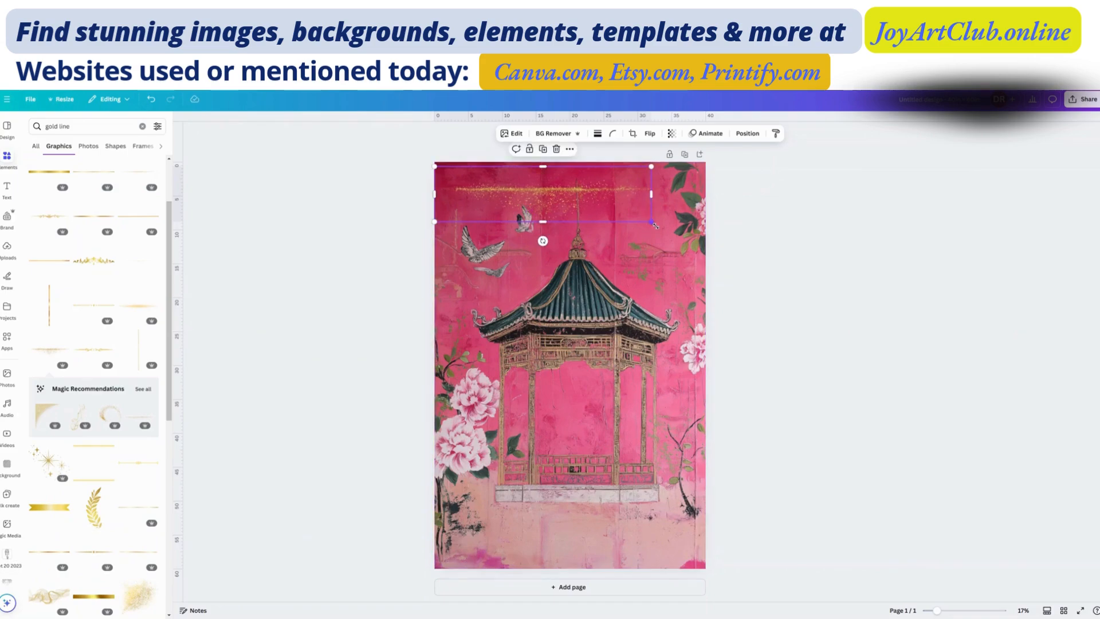
{"action": "left_click_drag", "start_coordinate": [654, 225], "coordinate": [710, 243]}
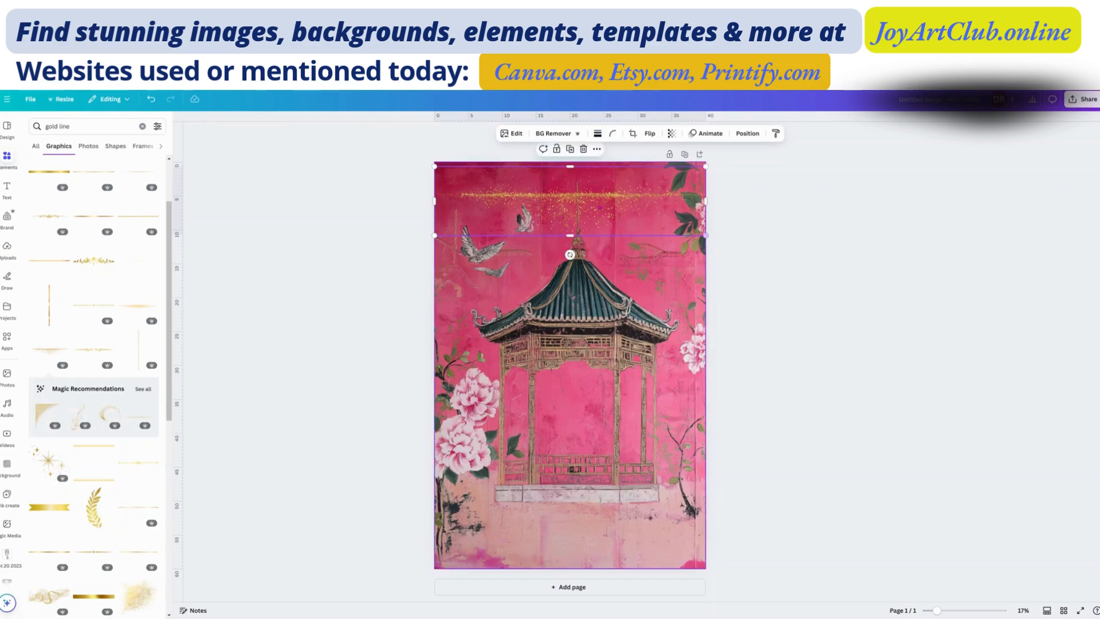
{"action": "left_click", "coordinate": [571, 150]}
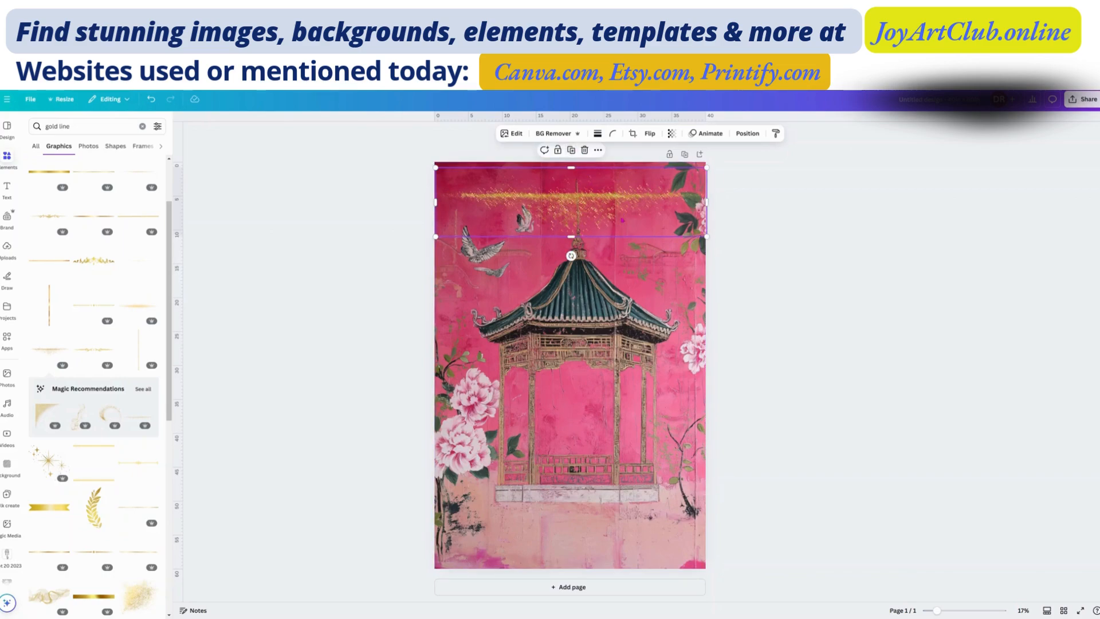
{"action": "left_click_drag", "start_coordinate": [621, 220], "coordinate": [621, 542]}
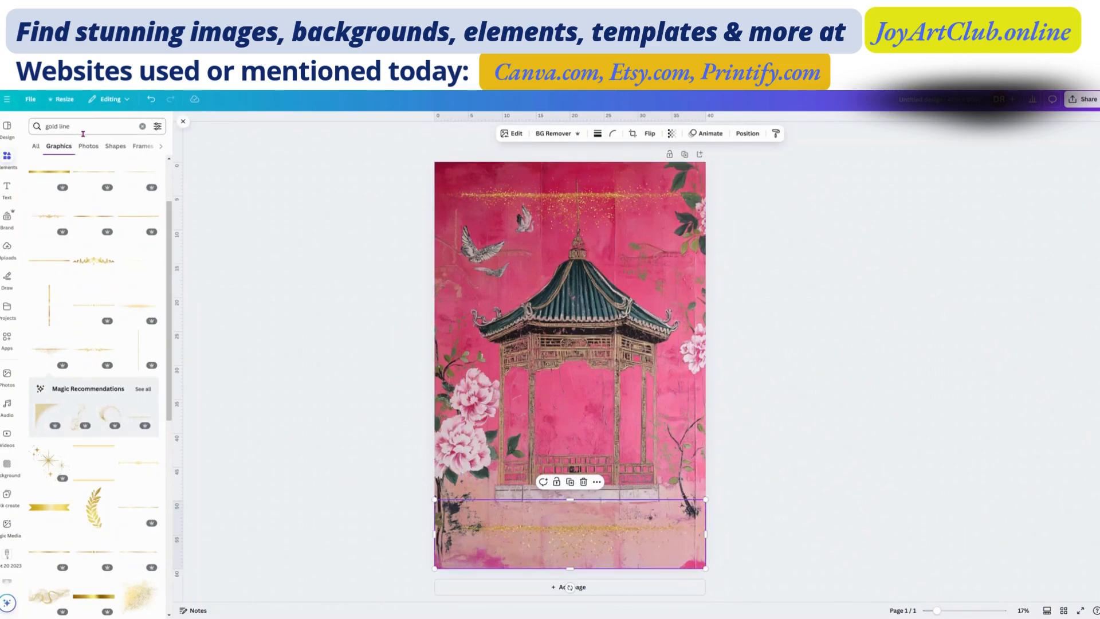
Step: Search the graphics for "gold peony"
{"action": "left_click", "coordinate": [63, 126]}
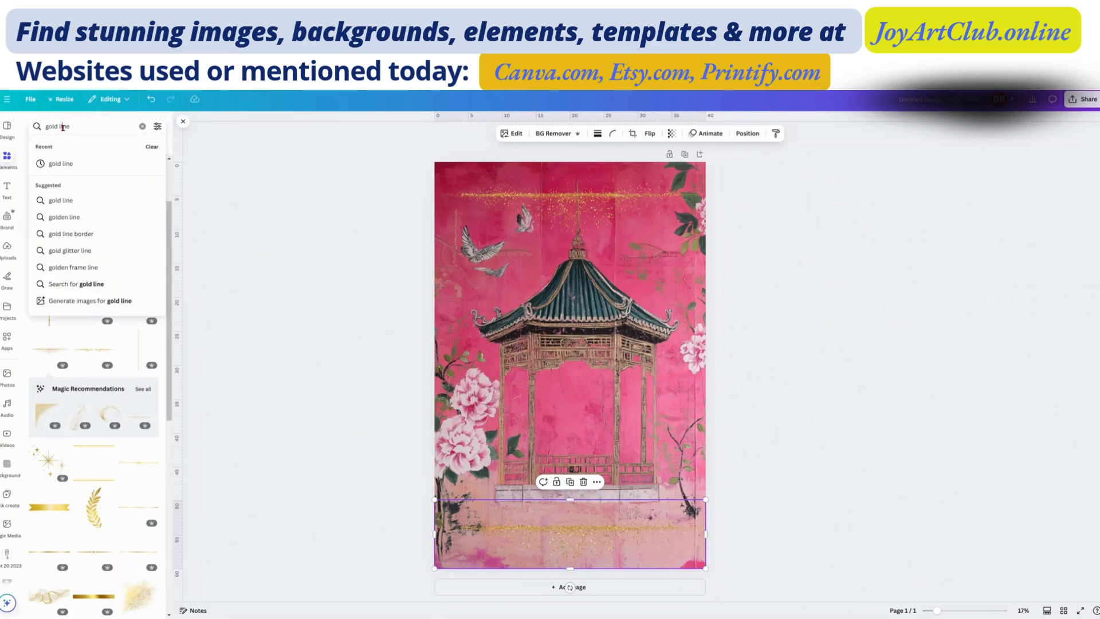
{"action": "double_click", "coordinate": [63, 126]}
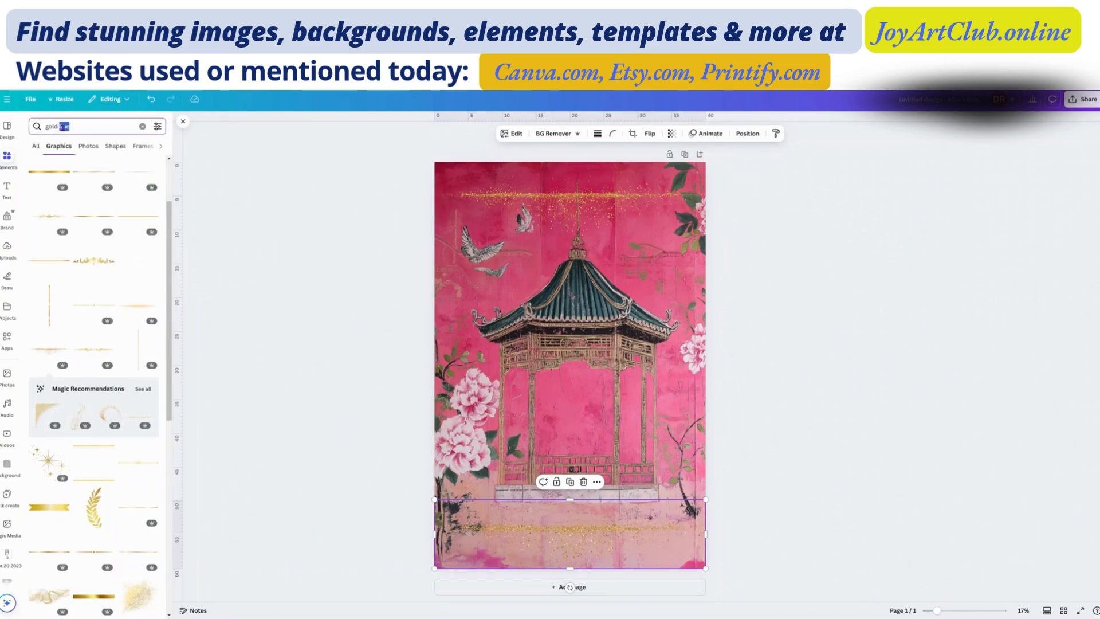
{"action": "type", "text": "flower"}
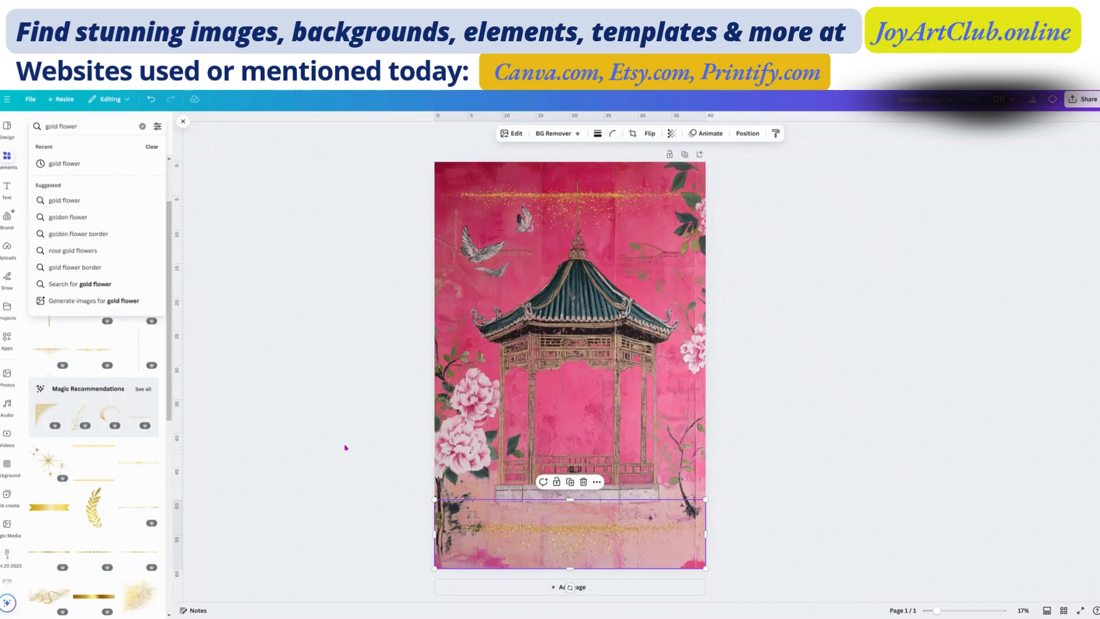
{"action": "double_click", "coordinate": [68, 127]}
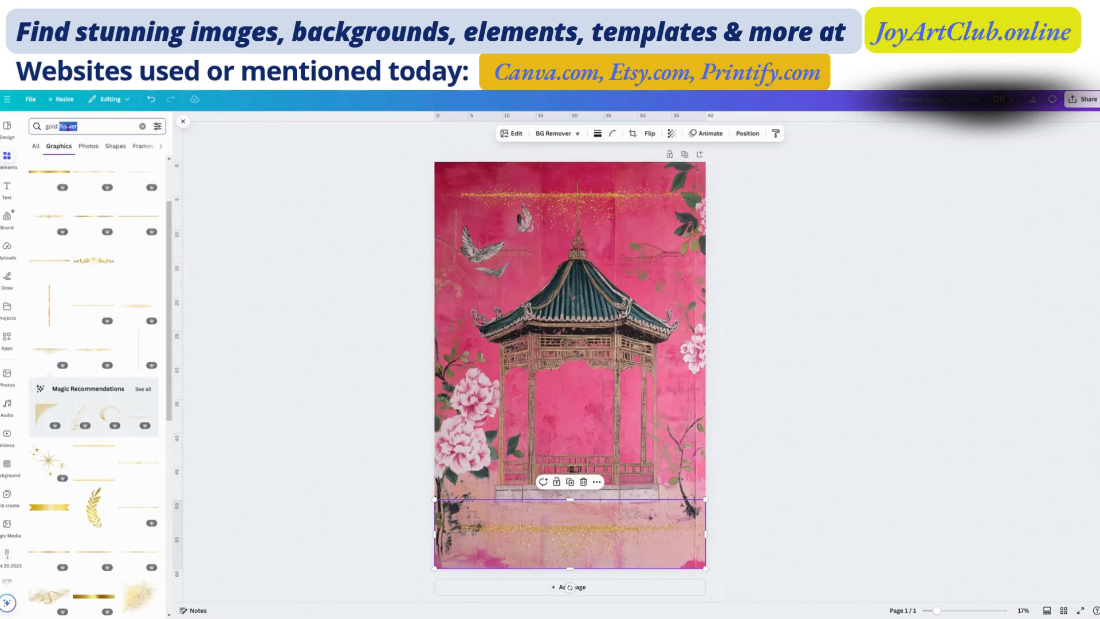
{"action": "type", "text": "peony"}
{"action": "key", "text": "Return"}
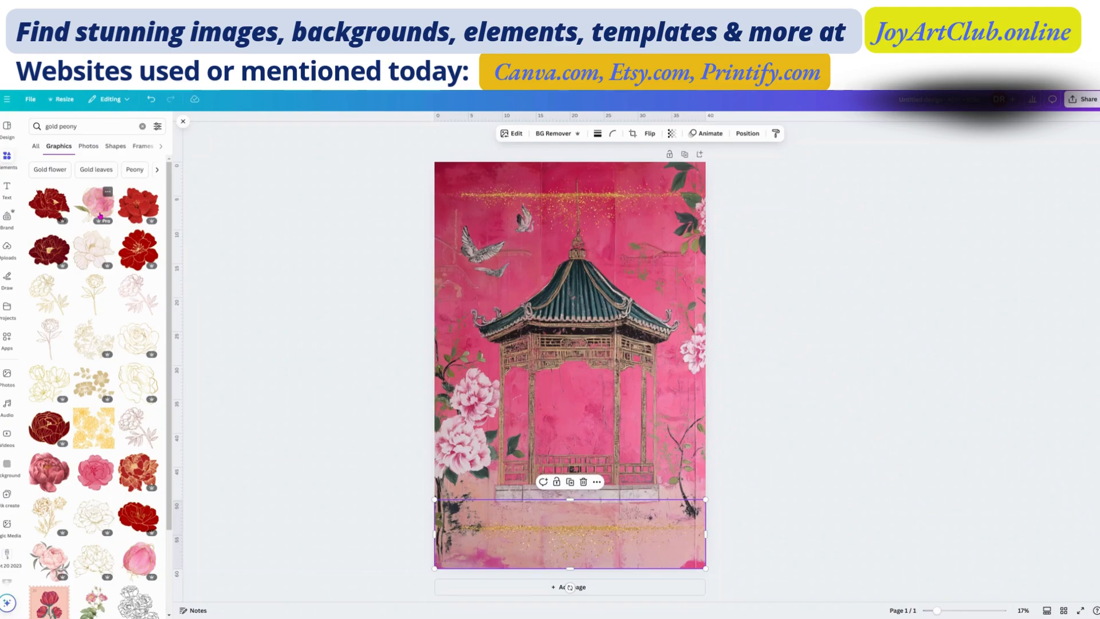
Step: Add a gold outline peony graphic and place it, reduced and rotated, at the page's left edge just below the birds
{"action": "scroll", "coordinate": [152, 383], "scroll_direction": "down", "scroll_amount": 3}
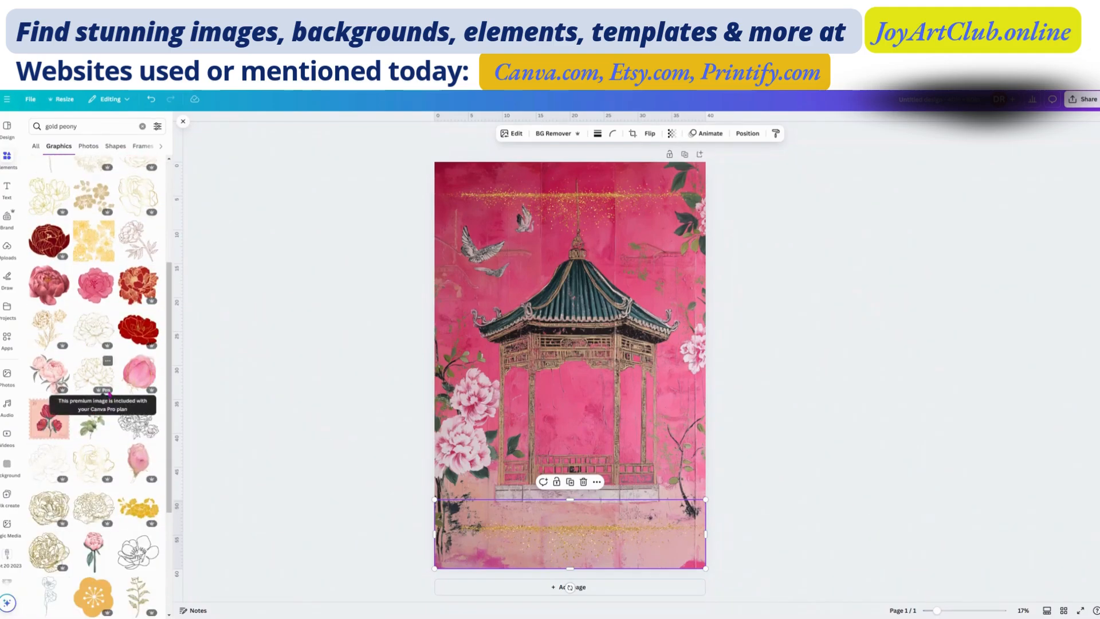
{"action": "scroll", "coordinate": [106, 391], "scroll_direction": "up", "scroll_amount": 3}
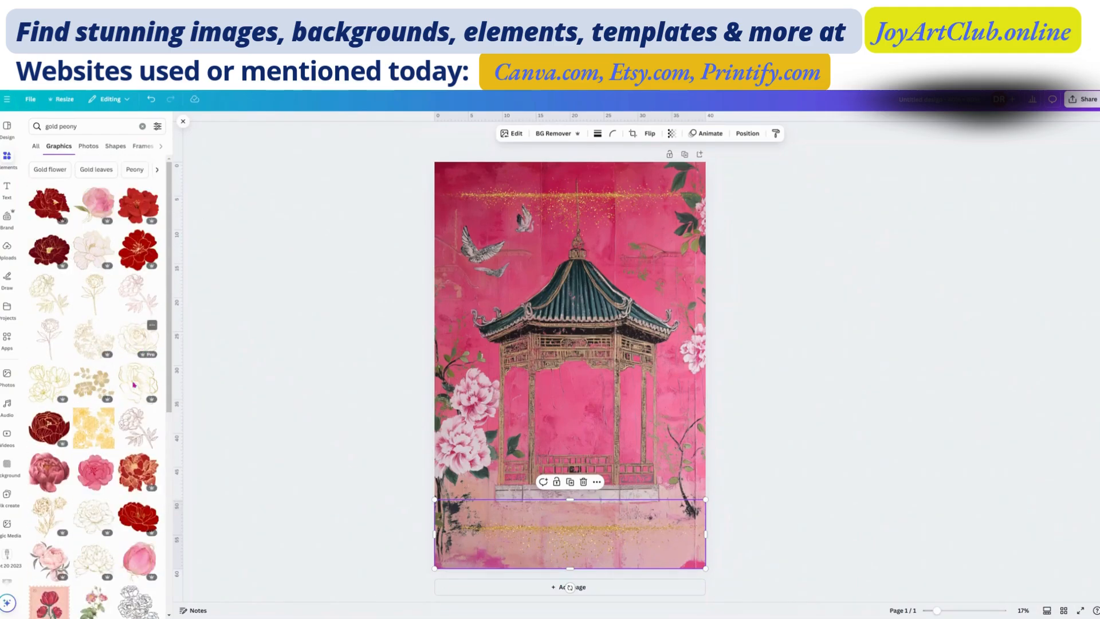
{"action": "left_click", "coordinate": [138, 385]}
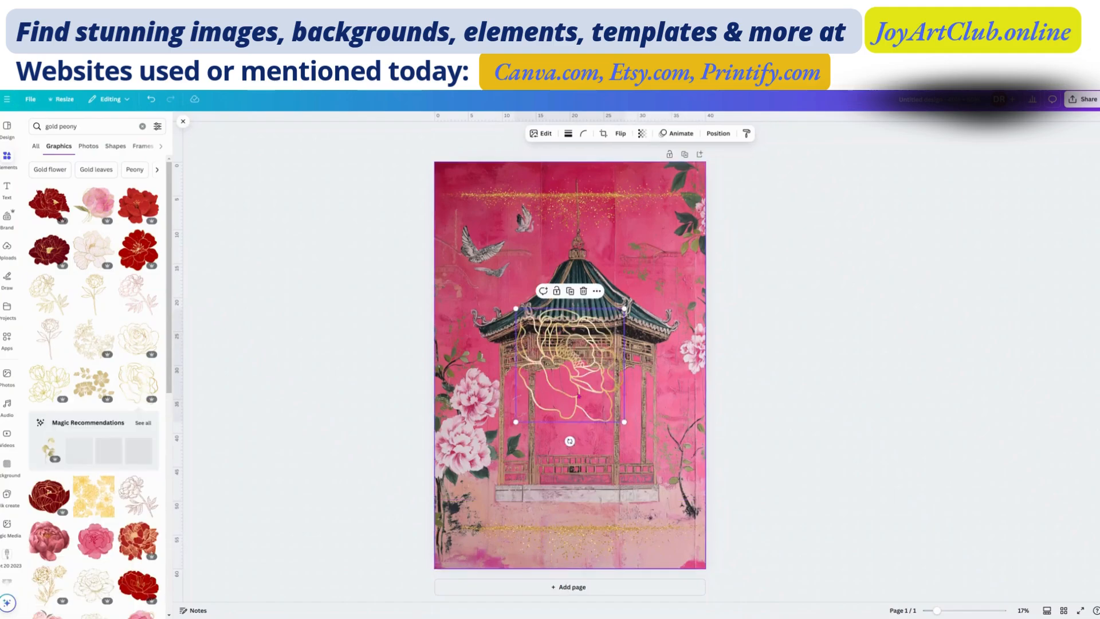
{"action": "left_click_drag", "start_coordinate": [576, 377], "coordinate": [508, 339]}
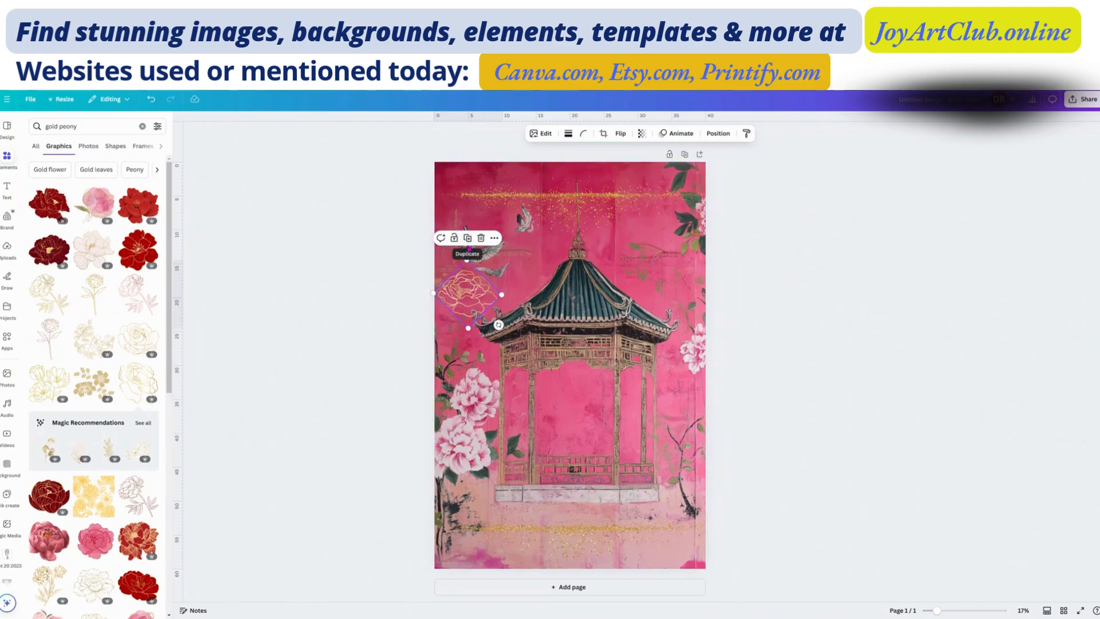
{"action": "left_click", "coordinate": [541, 204]}
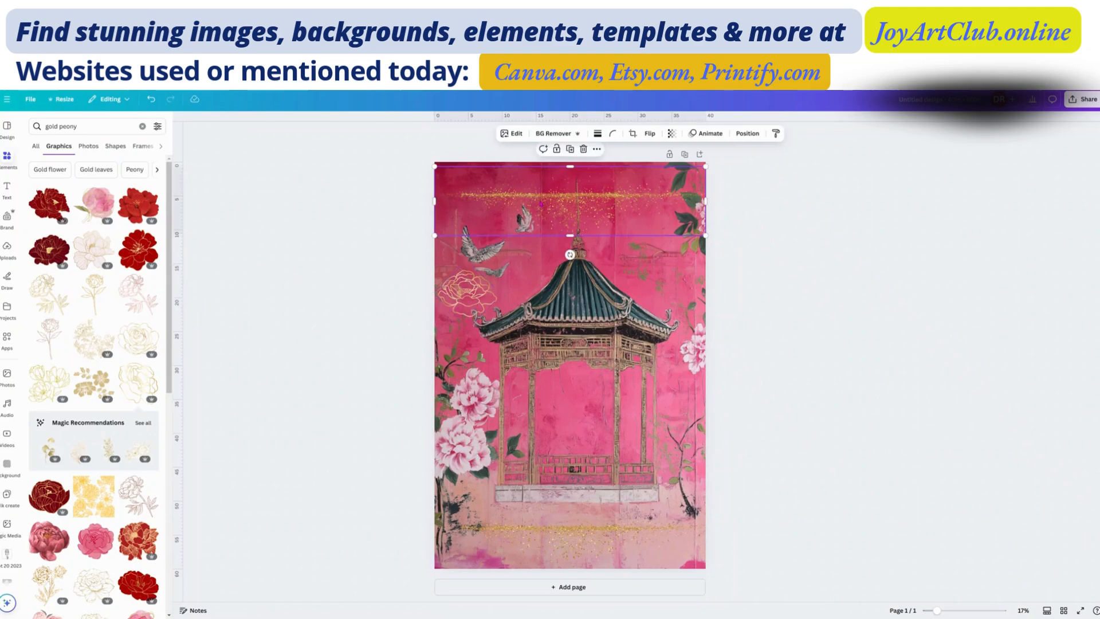
{"action": "left_click", "coordinate": [465, 292]}
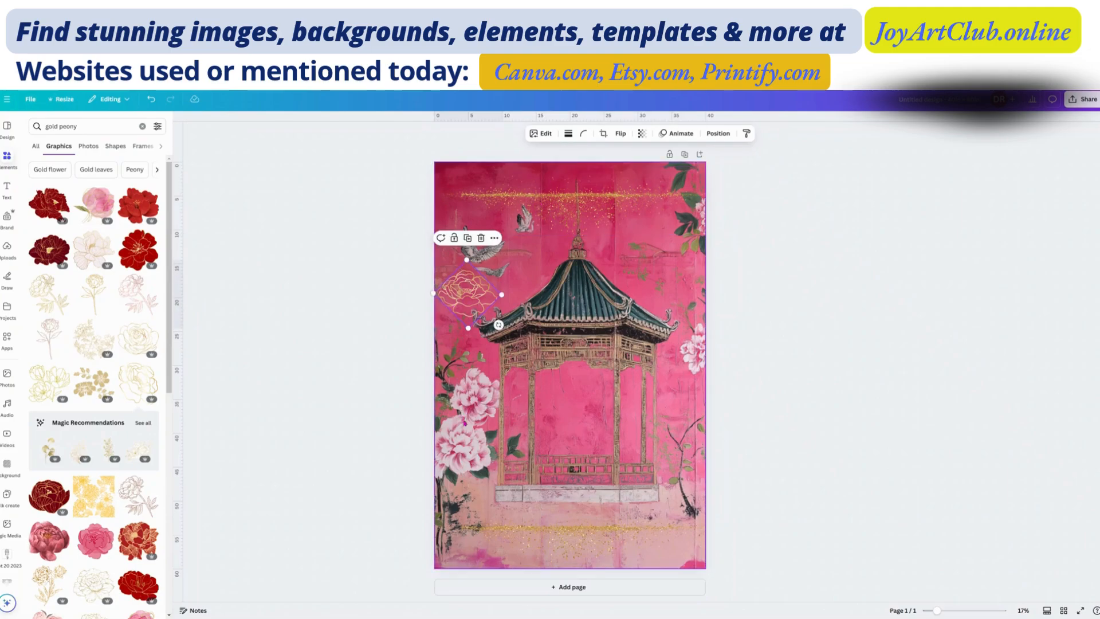
{"action": "left_click", "coordinate": [477, 346]}
{"action": "left_click", "coordinate": [473, 291]}
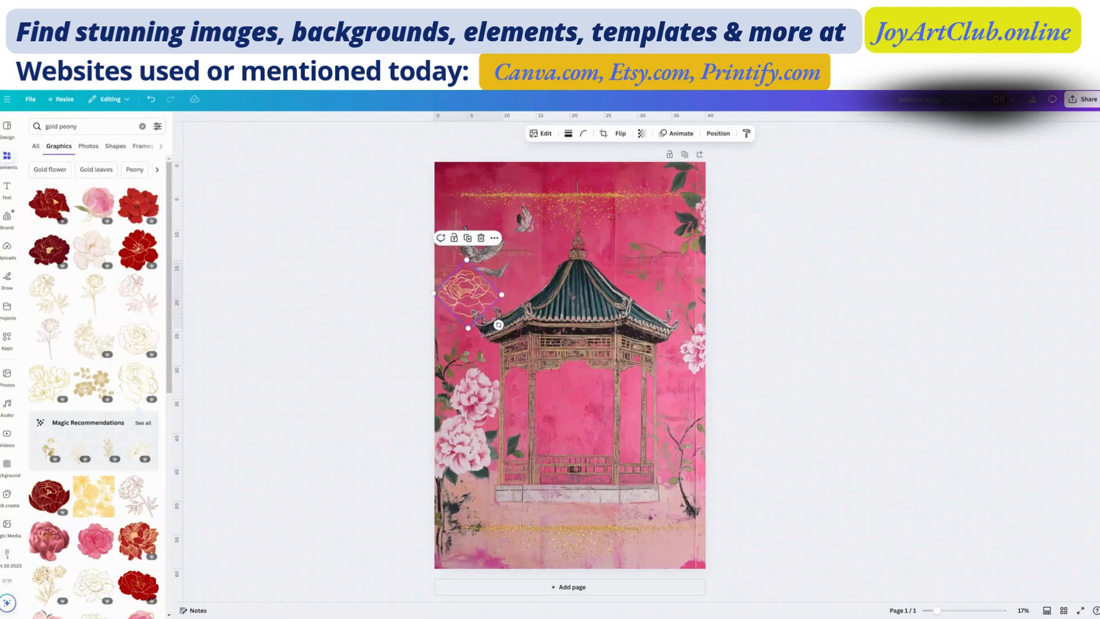
{"action": "left_click", "coordinate": [564, 205]}
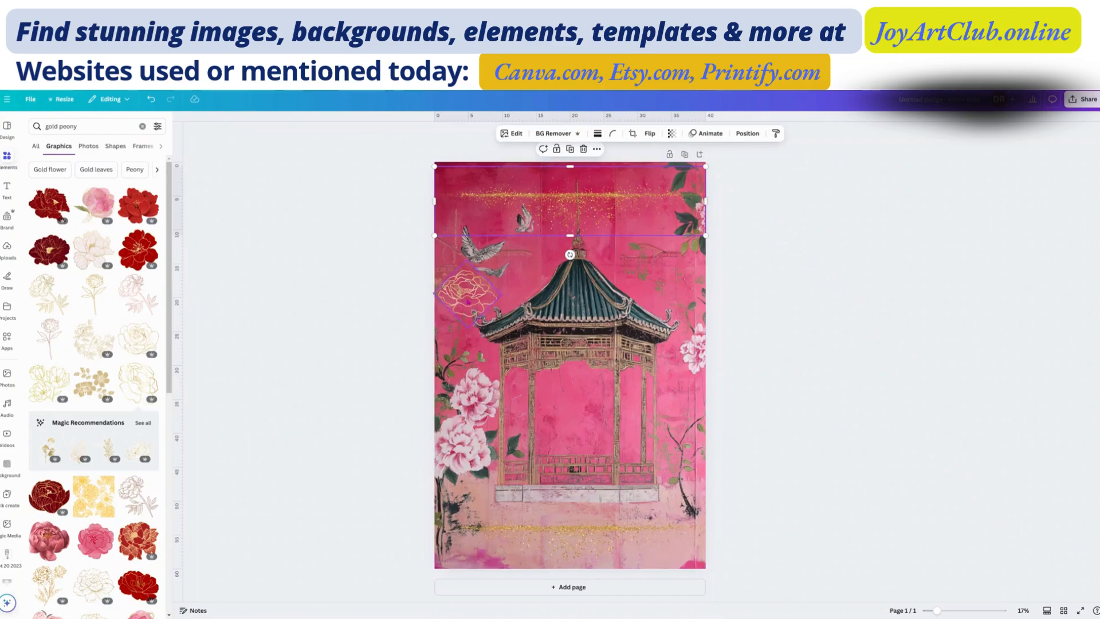
Step: Duplicate the gold peony and place copies above the pagoda roof's right side and at both ends of the lower glitter line
{"action": "left_click", "coordinate": [469, 302]}
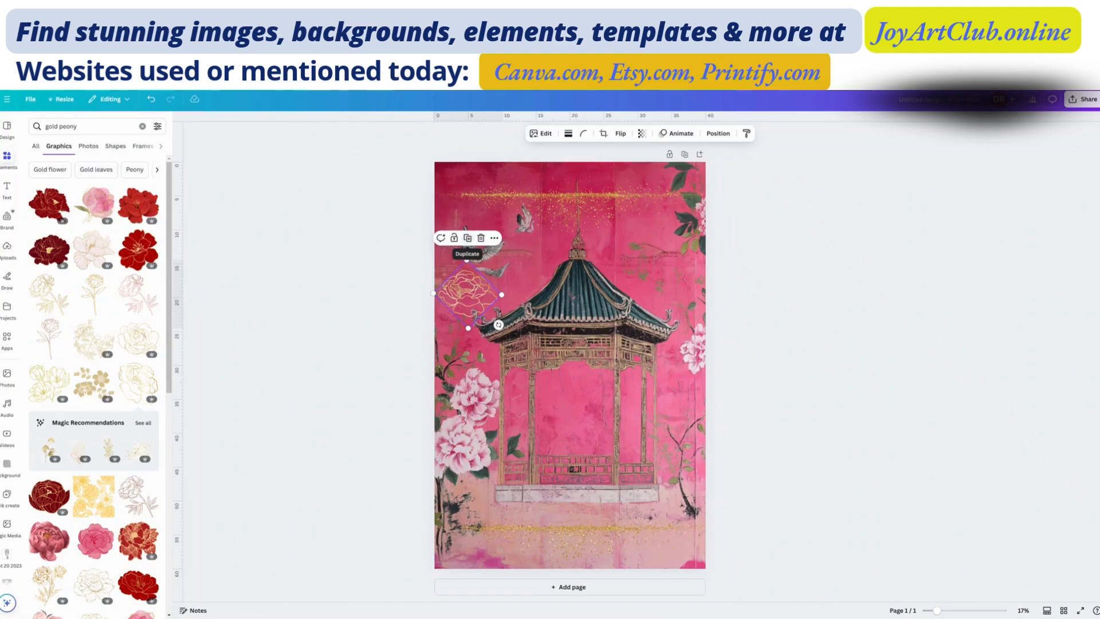
{"action": "left_click", "coordinate": [469, 240]}
{"action": "left_click_drag", "start_coordinate": [475, 296], "coordinate": [492, 521]}
{"action": "left_click", "coordinate": [650, 194]}
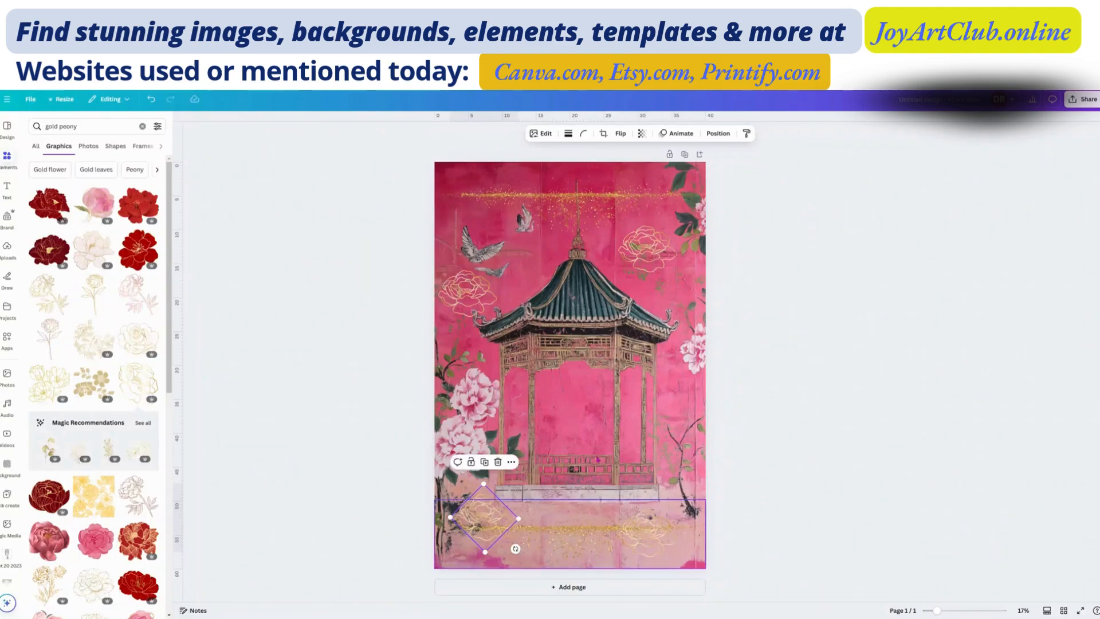
{"action": "left_click_drag", "start_coordinate": [660, 251], "coordinate": [659, 245]}
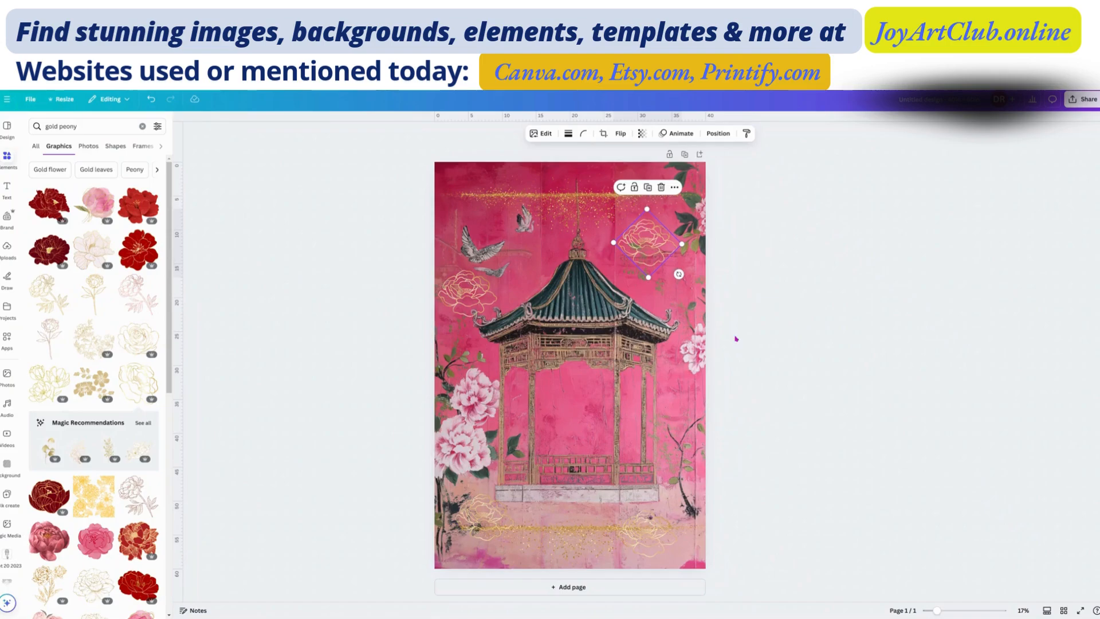
Step: Add a second page and open the project folder "Women - Joy Art Club"
{"action": "left_click", "coordinate": [579, 588]}
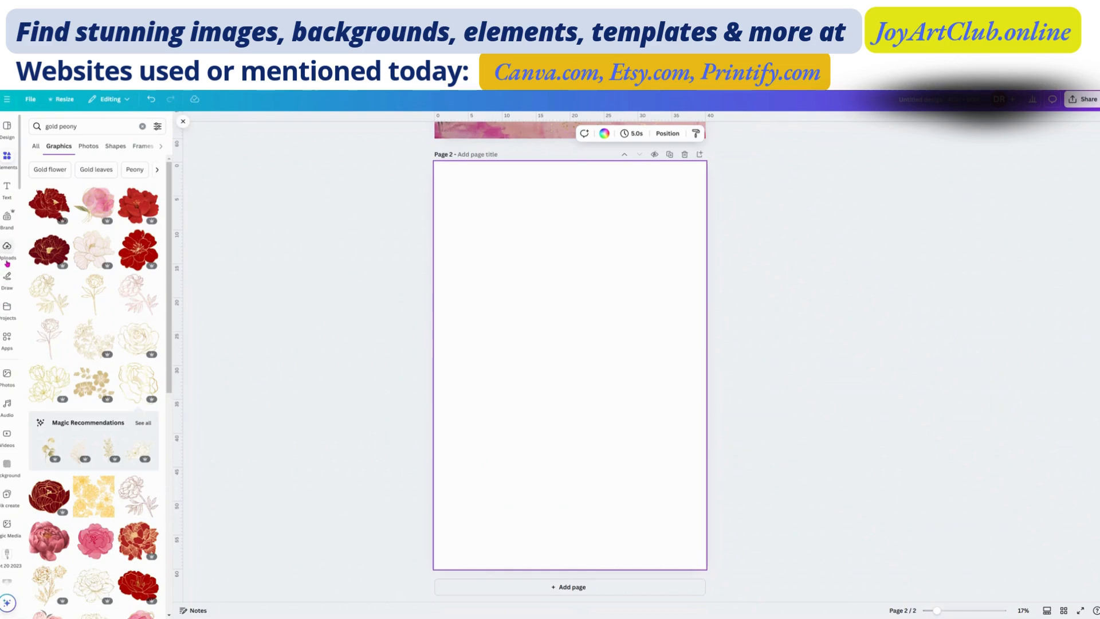
{"action": "left_click", "coordinate": [7, 309]}
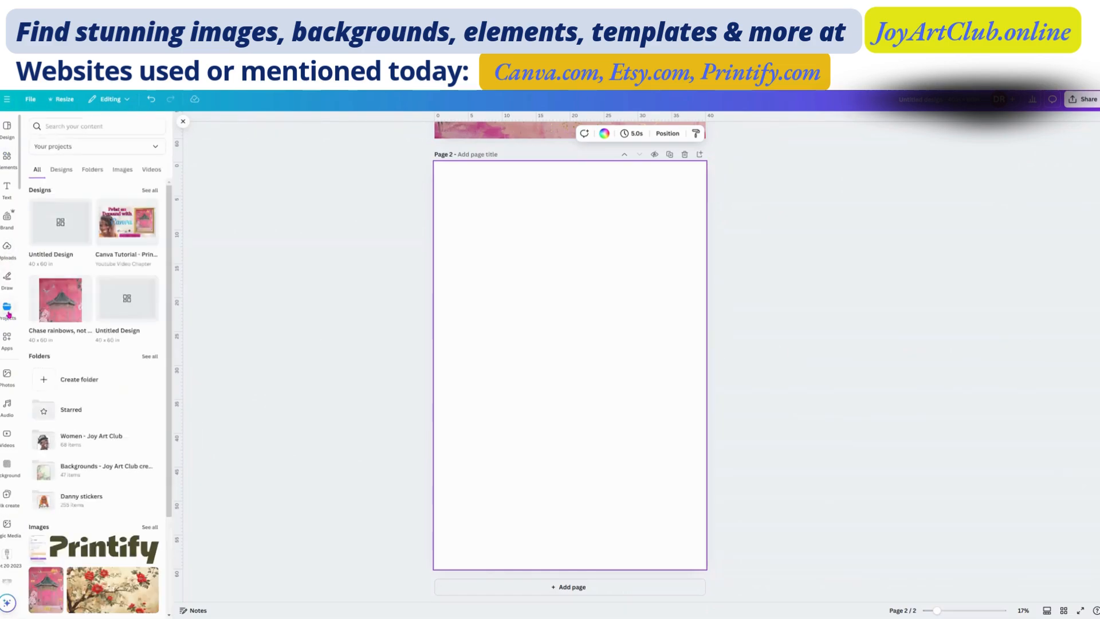
{"action": "left_click", "coordinate": [92, 171]}
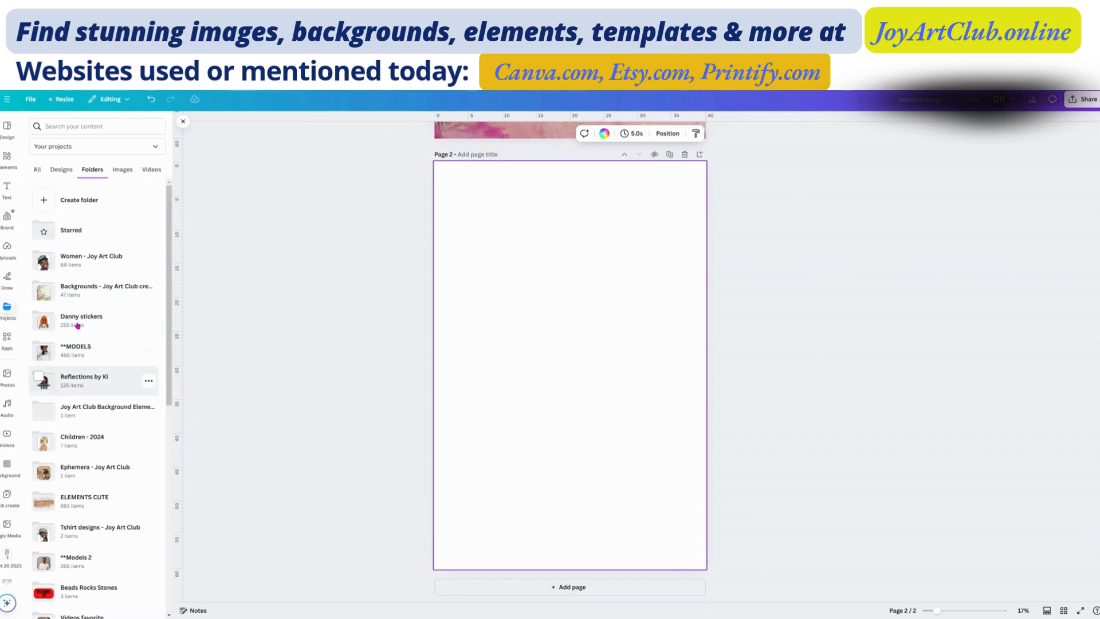
{"action": "left_click", "coordinate": [73, 261]}
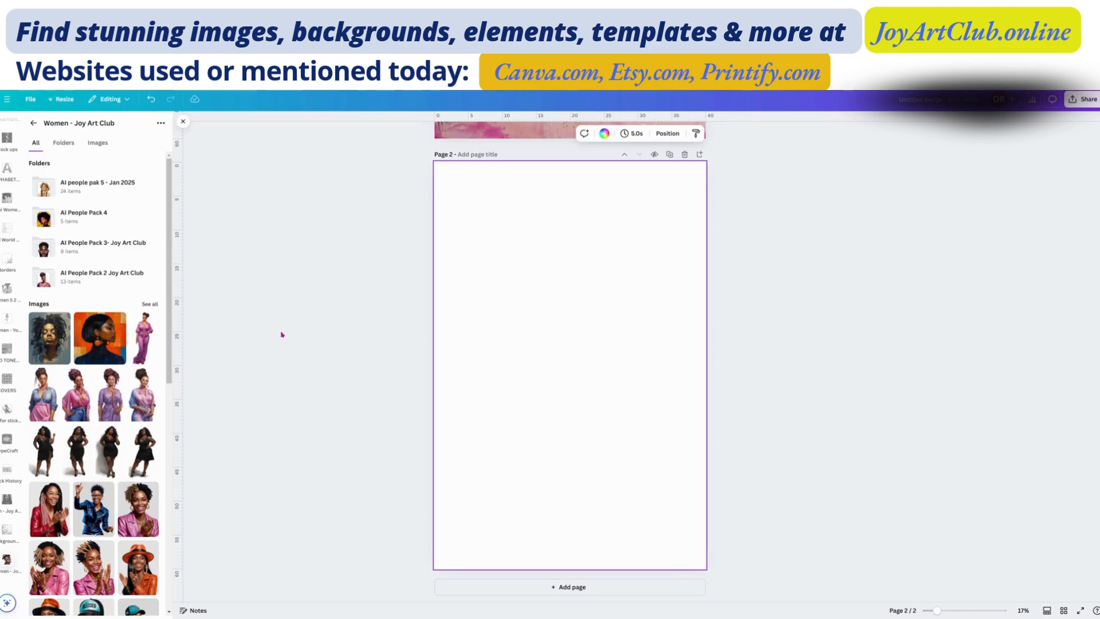
Step: Place the painted portrait of the woman with dark locs on page 2, enlarge it to cover the page and centre her face
{"action": "scroll", "coordinate": [49, 337], "scroll_direction": "down", "scroll_amount": 4}
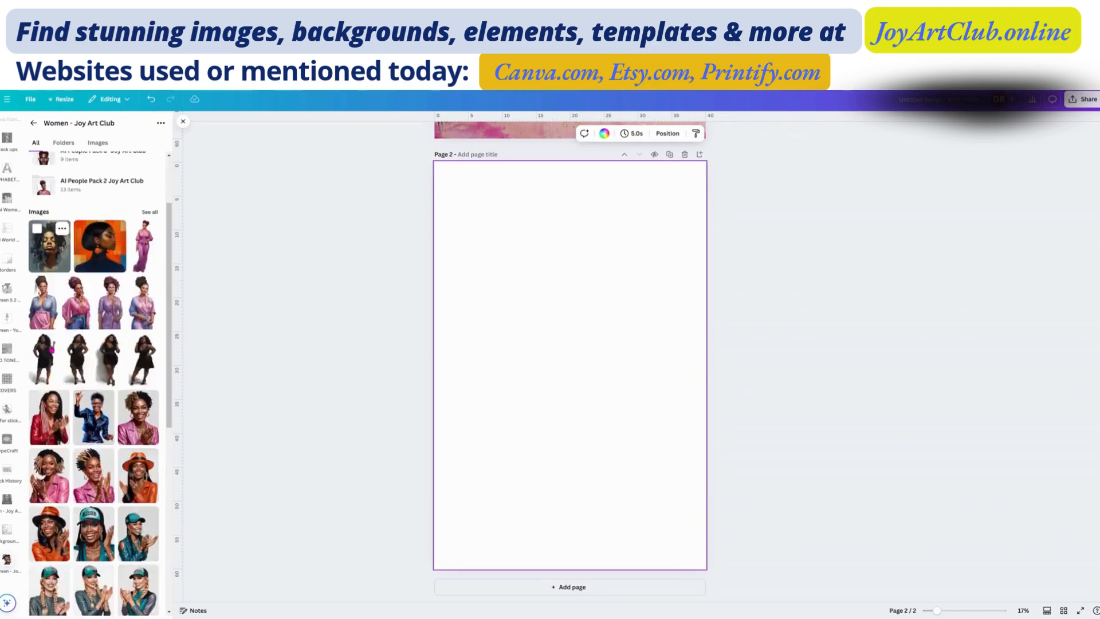
{"action": "scroll", "coordinate": [50, 338], "scroll_direction": "up", "scroll_amount": 4}
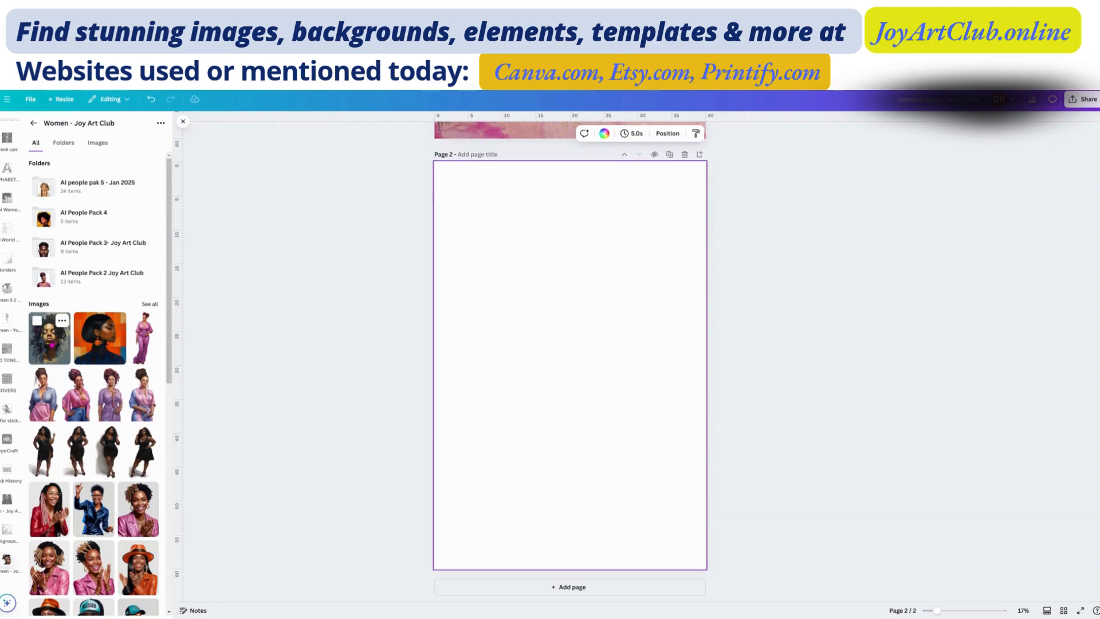
{"action": "left_click_drag", "start_coordinate": [50, 337], "coordinate": [548, 344]}
{"action": "left_click_drag", "start_coordinate": [548, 330], "coordinate": [547, 325]}
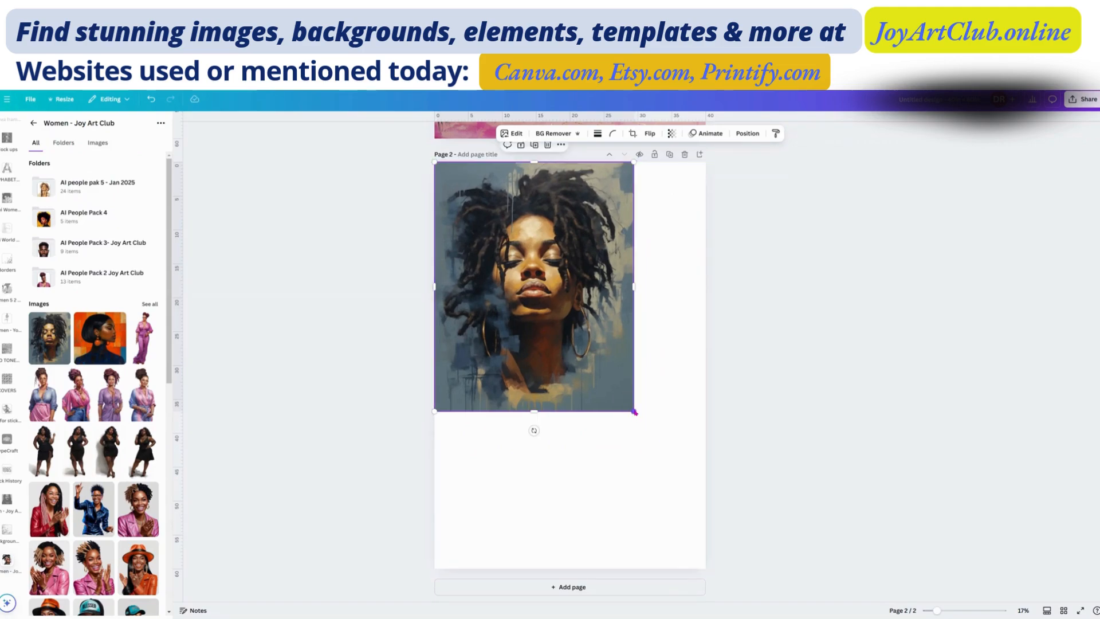
{"action": "left_click_drag", "start_coordinate": [634, 411], "coordinate": [767, 565]}
{"action": "left_click_drag", "start_coordinate": [599, 425], "coordinate": [582, 427]}
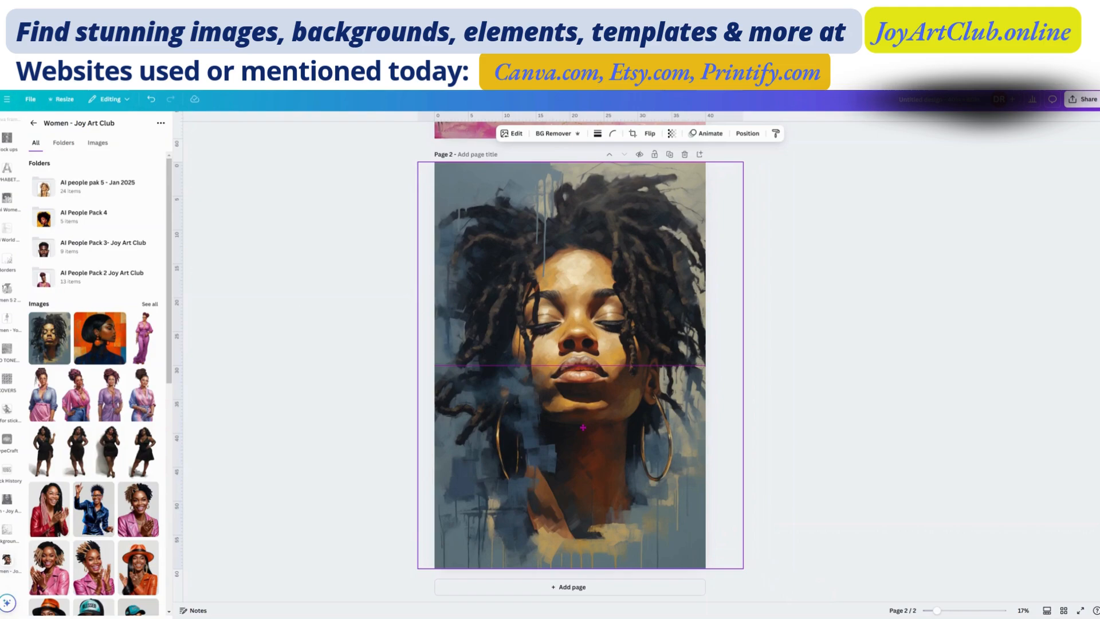
{"action": "left_click", "coordinate": [793, 385]}
{"action": "left_click", "coordinate": [595, 339]}
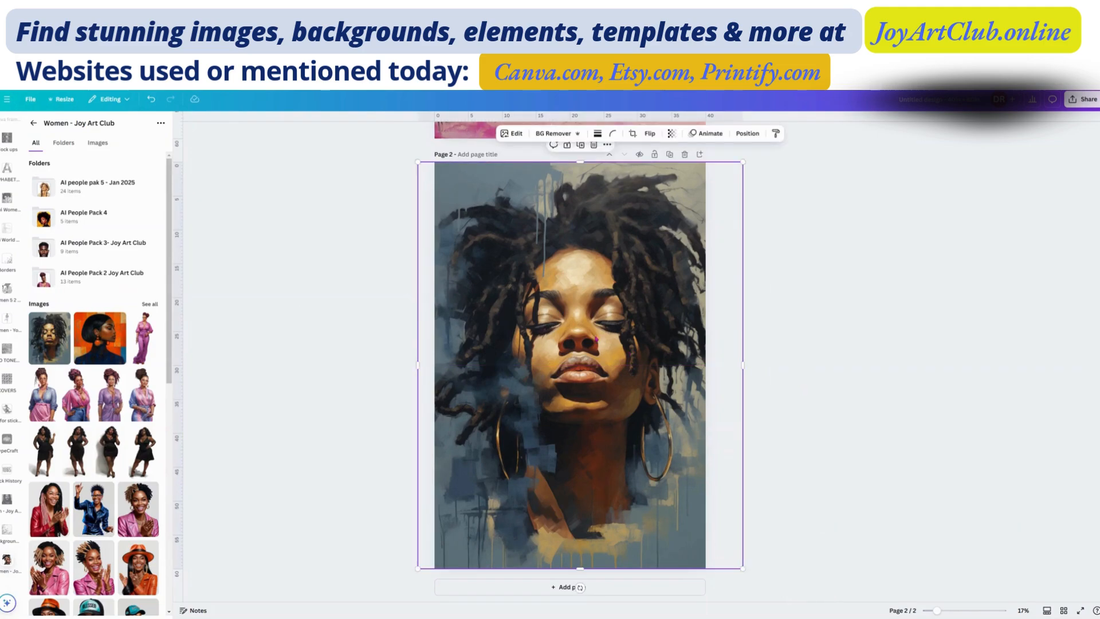
{"action": "left_click", "coordinate": [361, 293]}
Step: Copy the lower gold glitter line from page 1 onto page 2 and place a duplicate along that page's top edge
{"action": "scroll", "coordinate": [385, 295], "scroll_direction": "up", "scroll_amount": 5}
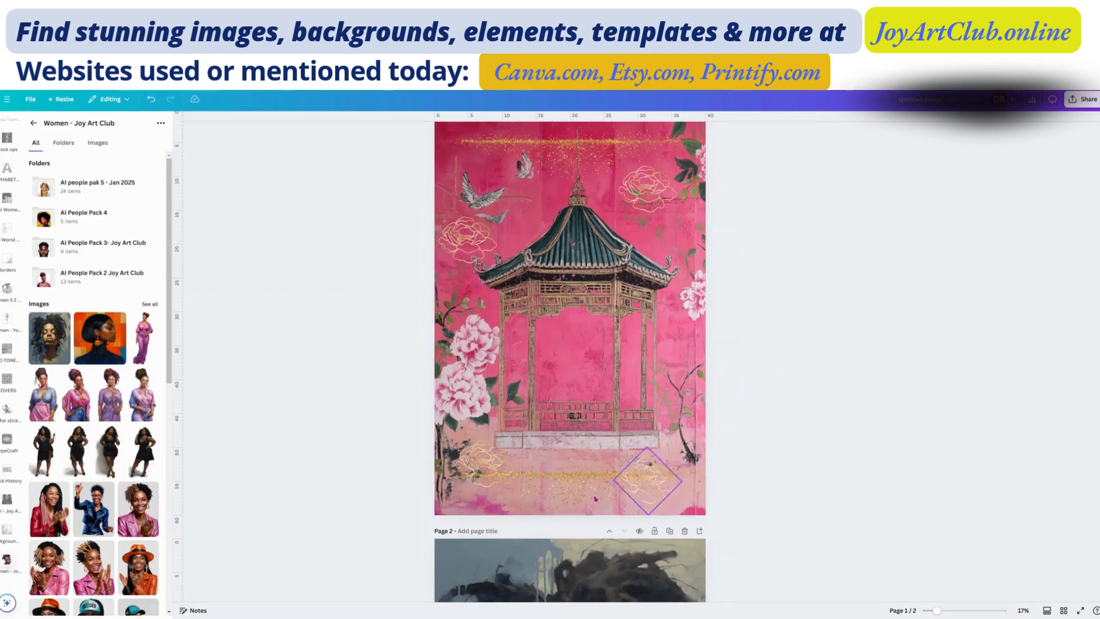
{"action": "left_click", "coordinate": [582, 489]}
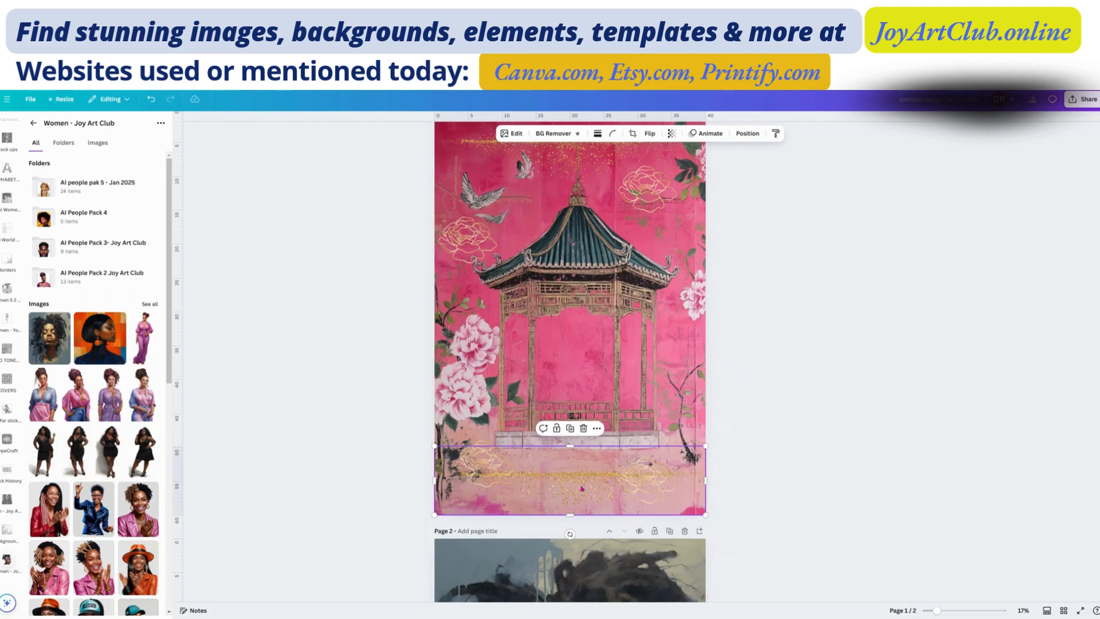
{"action": "right_click", "coordinate": [581, 489]}
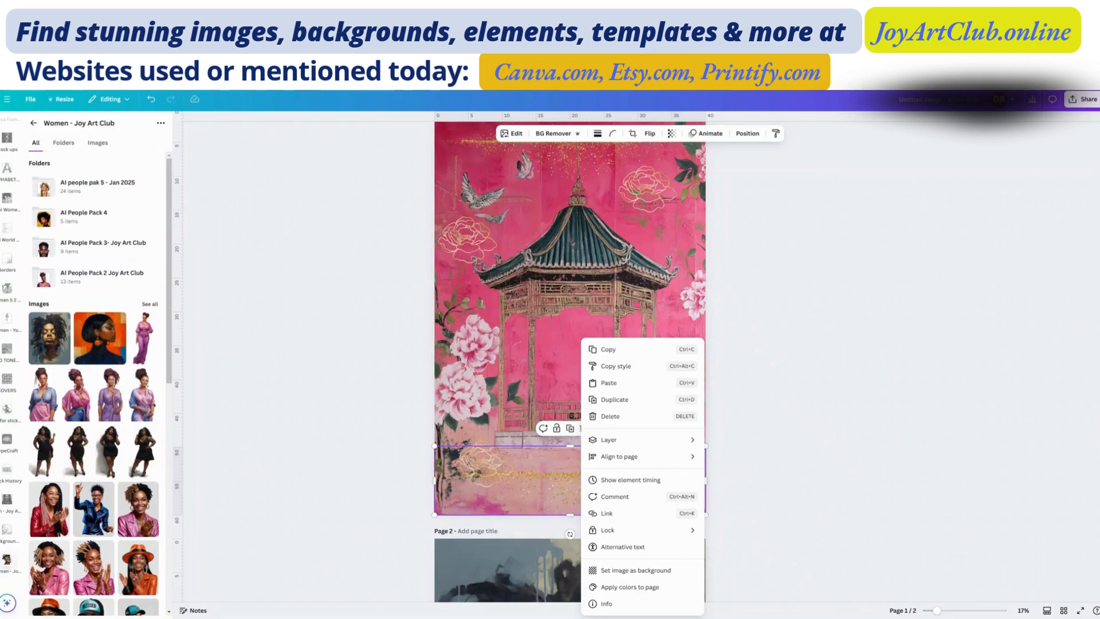
{"action": "left_click", "coordinate": [612, 351]}
{"action": "scroll", "coordinate": [613, 363], "scroll_direction": "down", "scroll_amount": 5}
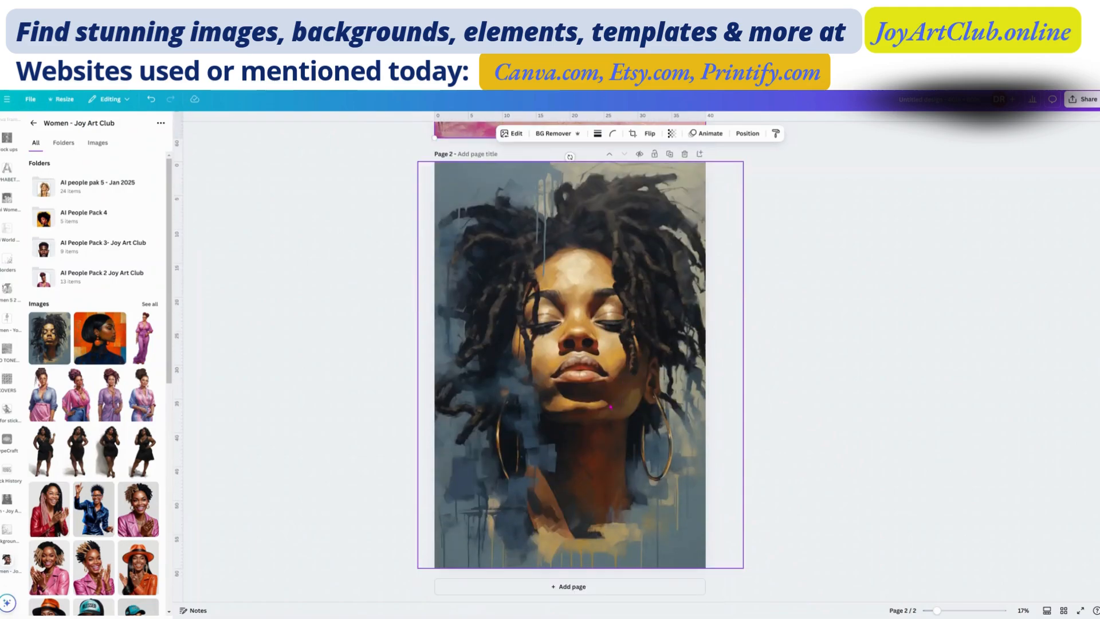
{"action": "right_click", "coordinate": [610, 406]}
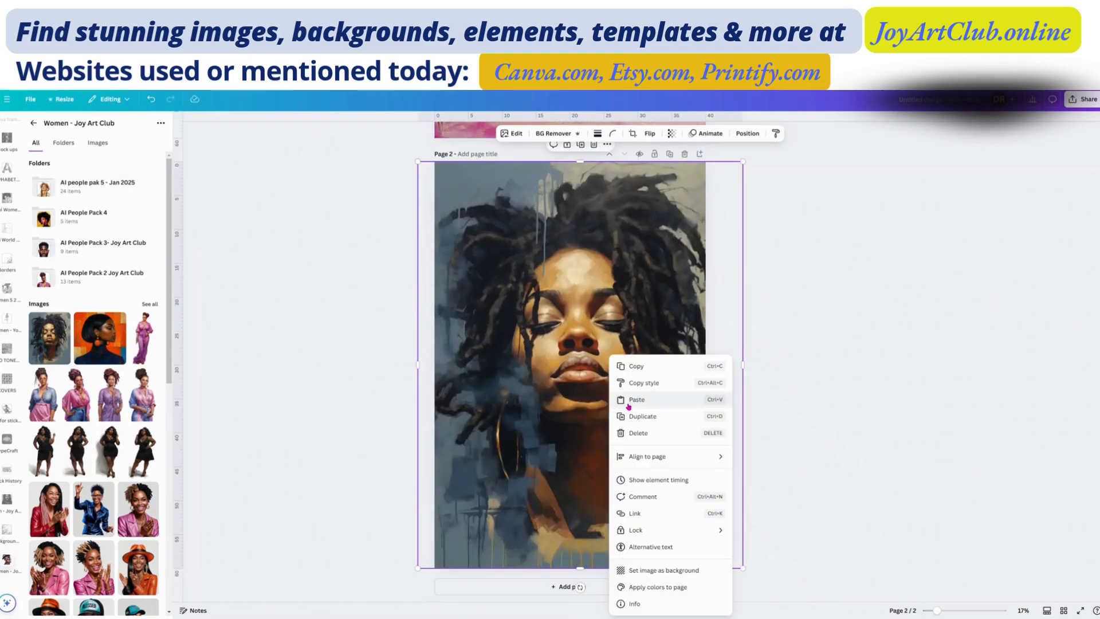
{"action": "left_click", "coordinate": [635, 401]}
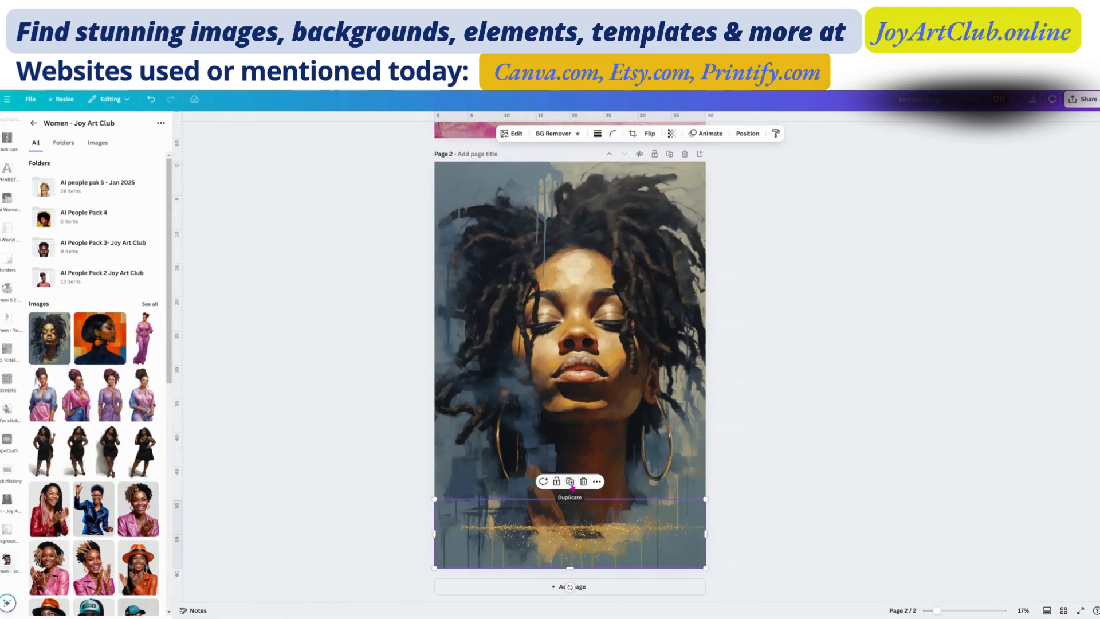
{"action": "left_click", "coordinate": [571, 482]}
{"action": "left_click_drag", "start_coordinate": [592, 541], "coordinate": [588, 199]}
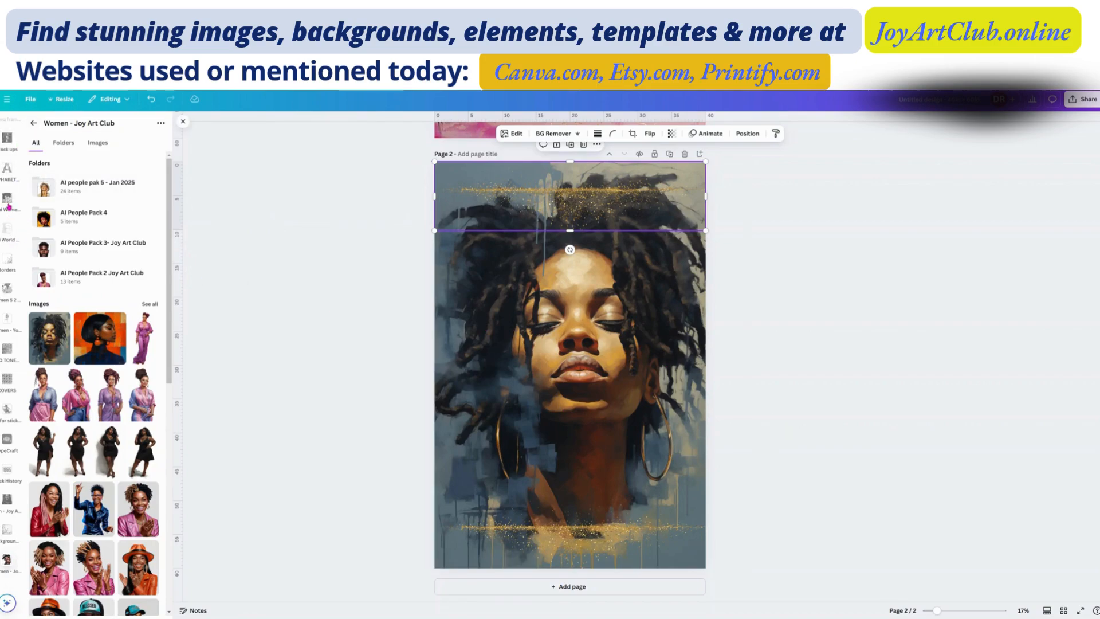
Step: Search the graphics for "gold star"
{"action": "scroll", "coordinate": [8, 206], "scroll_direction": "up", "scroll_amount": 3}
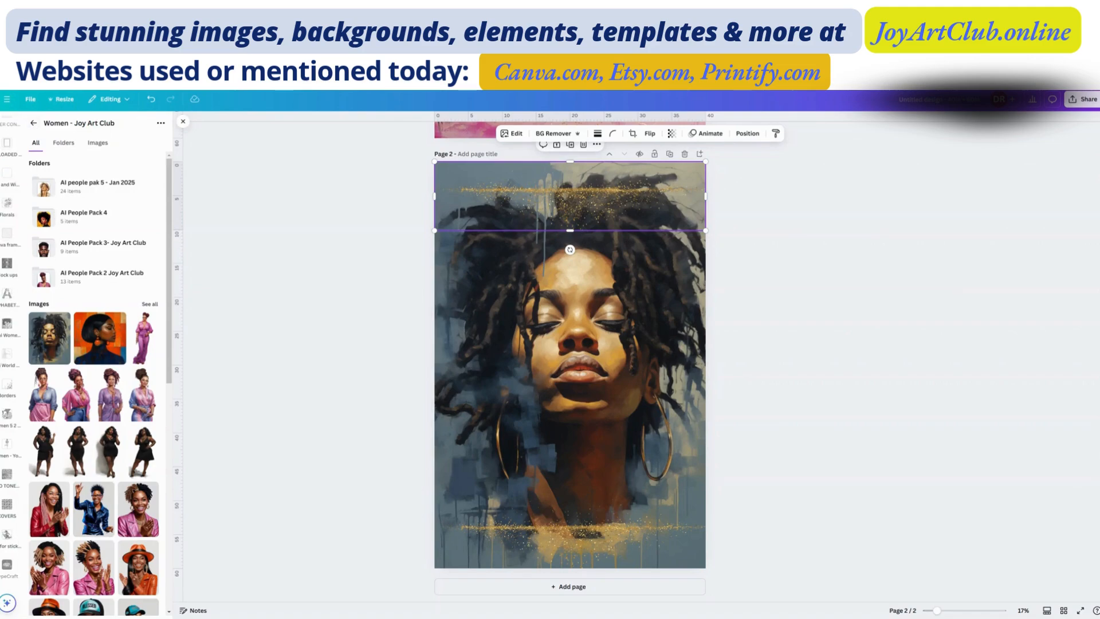
{"action": "scroll", "coordinate": [10, 266], "scroll_direction": "up", "scroll_amount": 10}
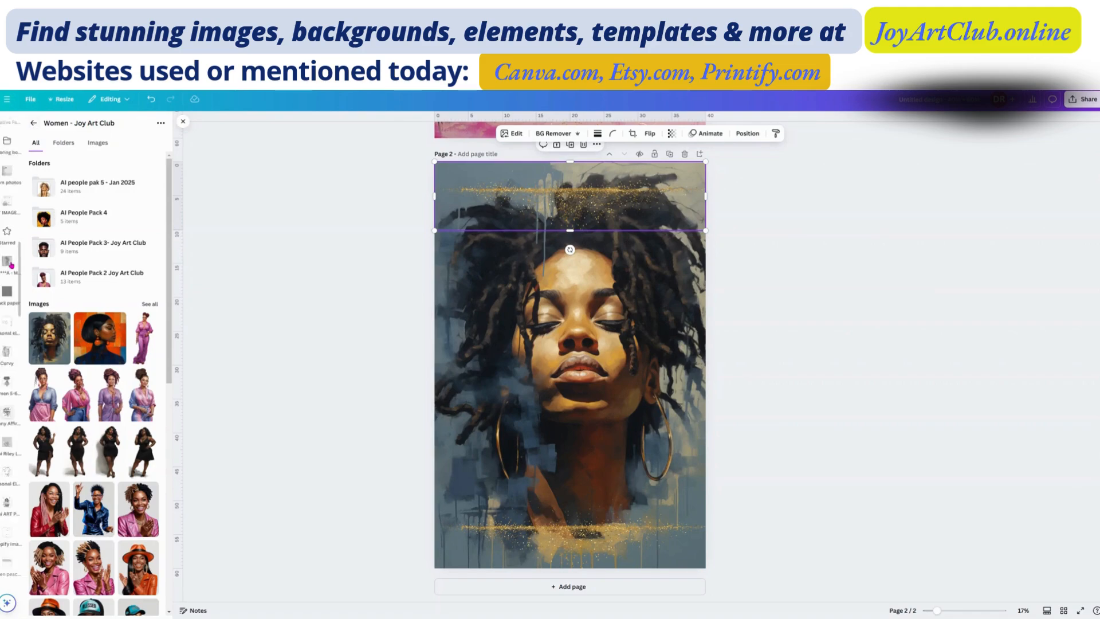
{"action": "scroll", "coordinate": [11, 265], "scroll_direction": "up", "scroll_amount": 5}
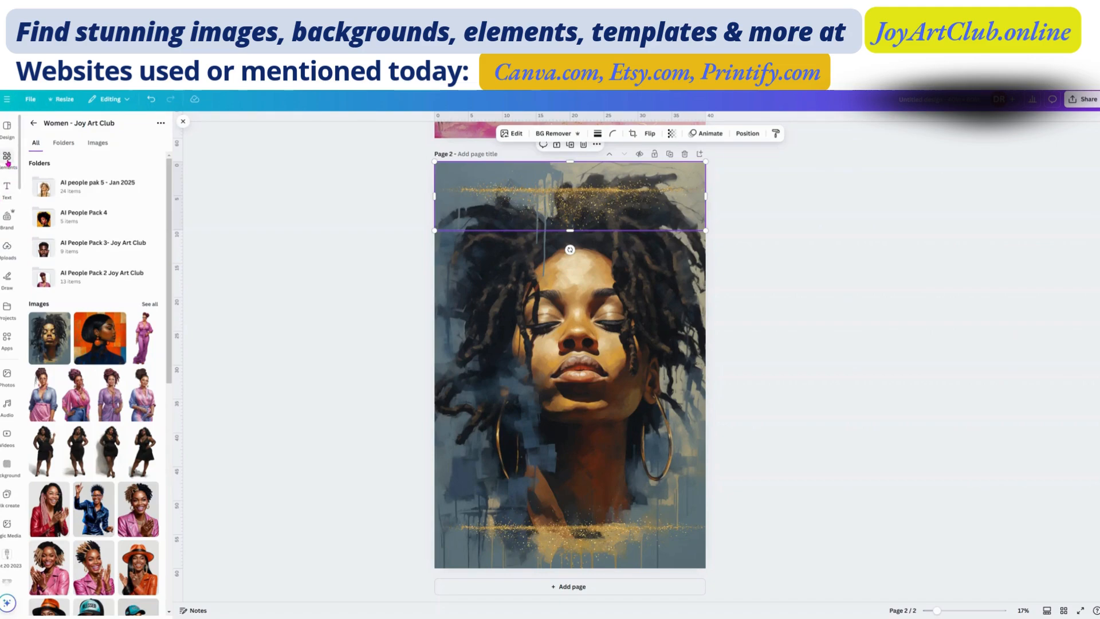
{"action": "left_click", "coordinate": [7, 162]}
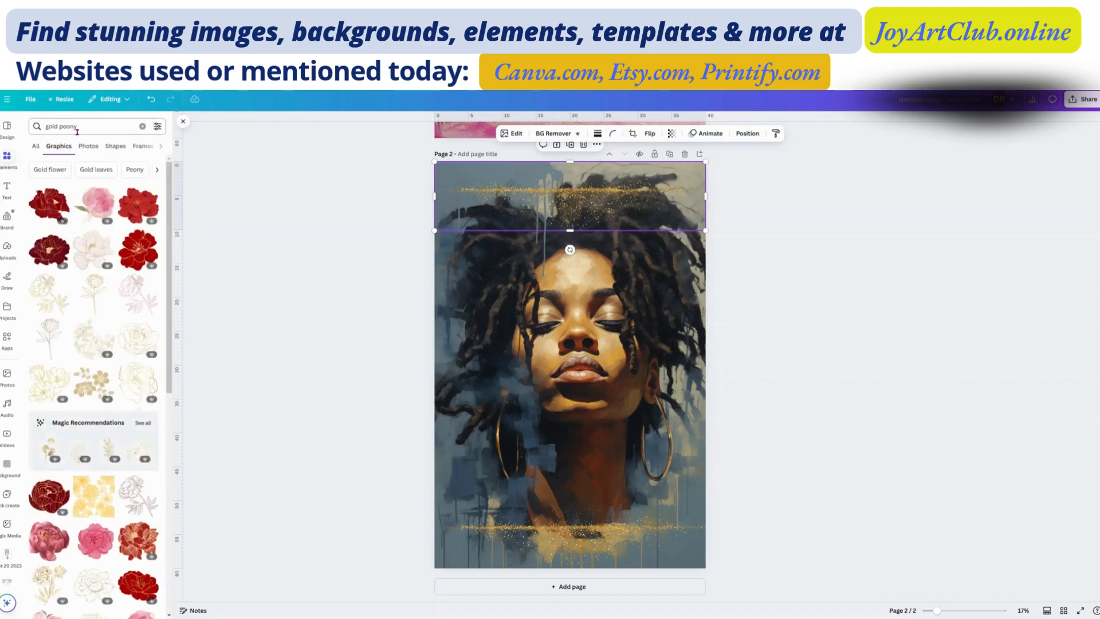
{"action": "double_click", "coordinate": [65, 126]}
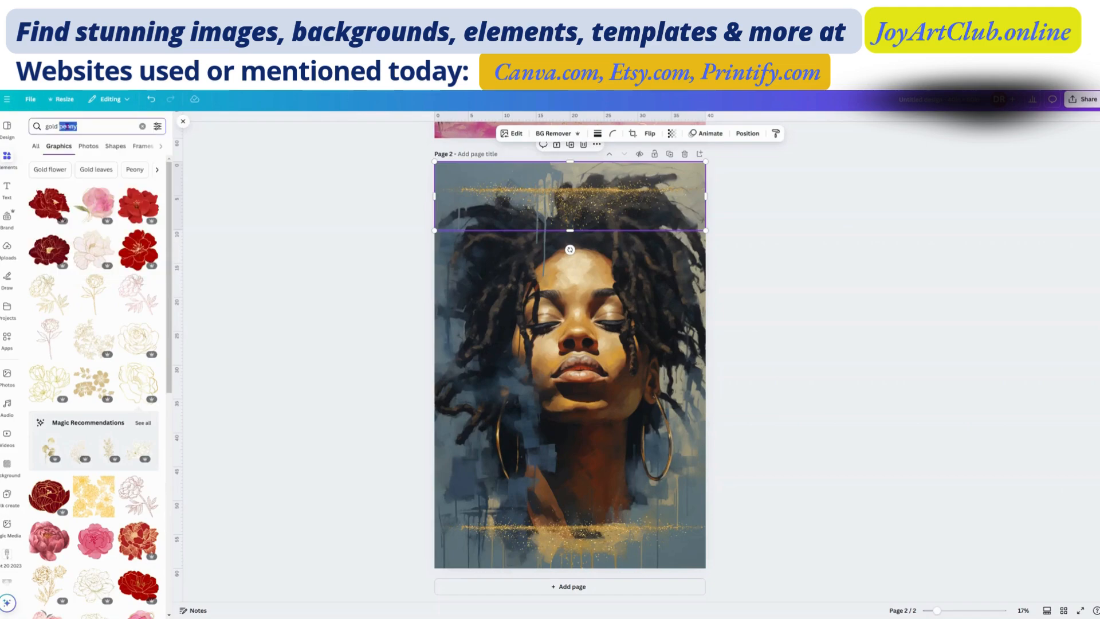
{"action": "type", "text": "star"}
{"action": "key", "text": "Return"}
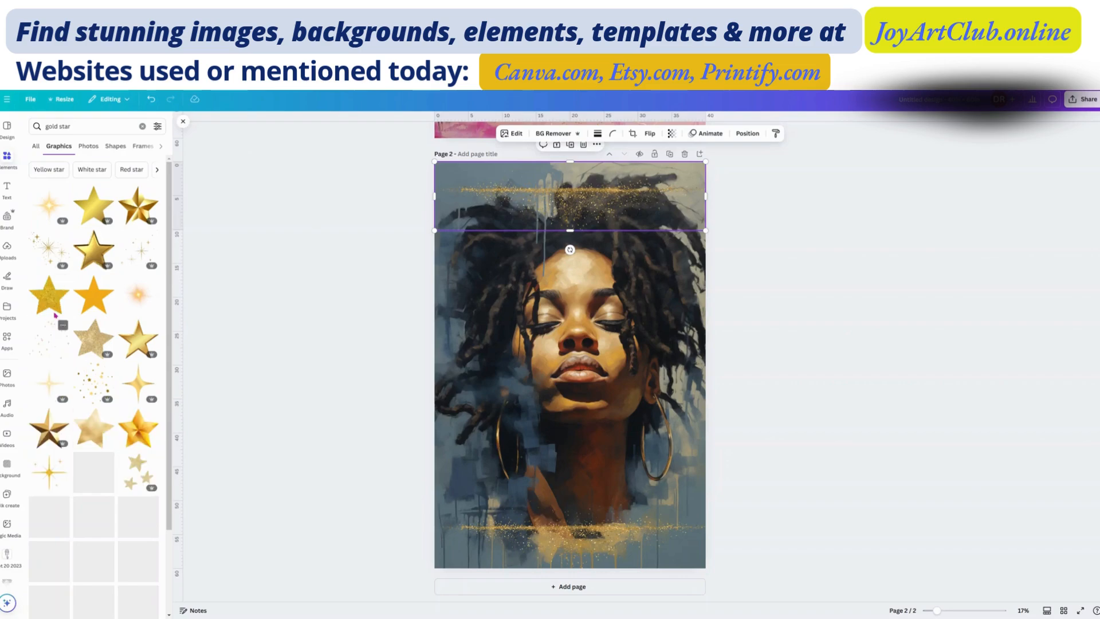
Step: Add the thin glowing gold sparkle star from the graphics results to page 2 and move it over the portrait's lower left area
{"action": "scroll", "coordinate": [109, 372], "scroll_direction": "down", "scroll_amount": 2}
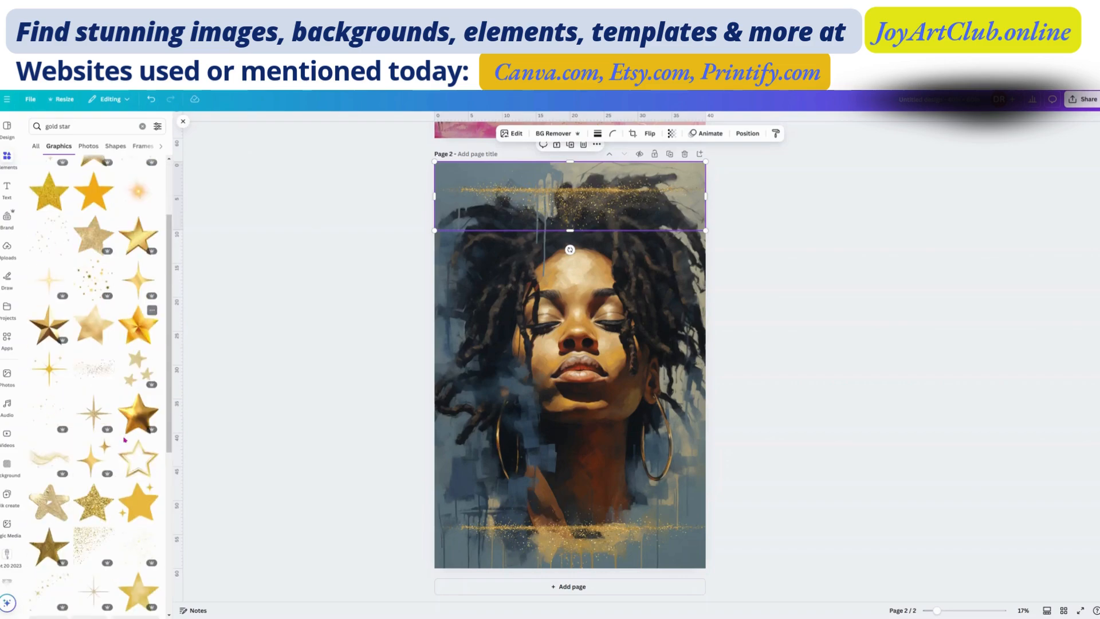
{"action": "scroll", "coordinate": [113, 432], "scroll_direction": "down", "scroll_amount": 6}
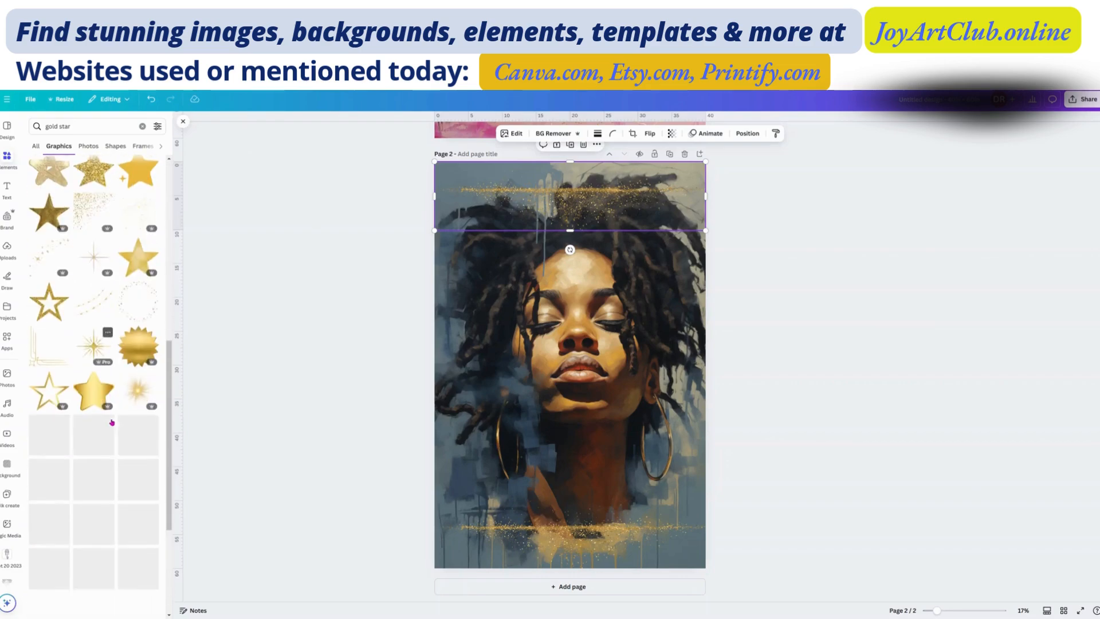
{"action": "scroll", "coordinate": [108, 408], "scroll_direction": "down", "scroll_amount": 3}
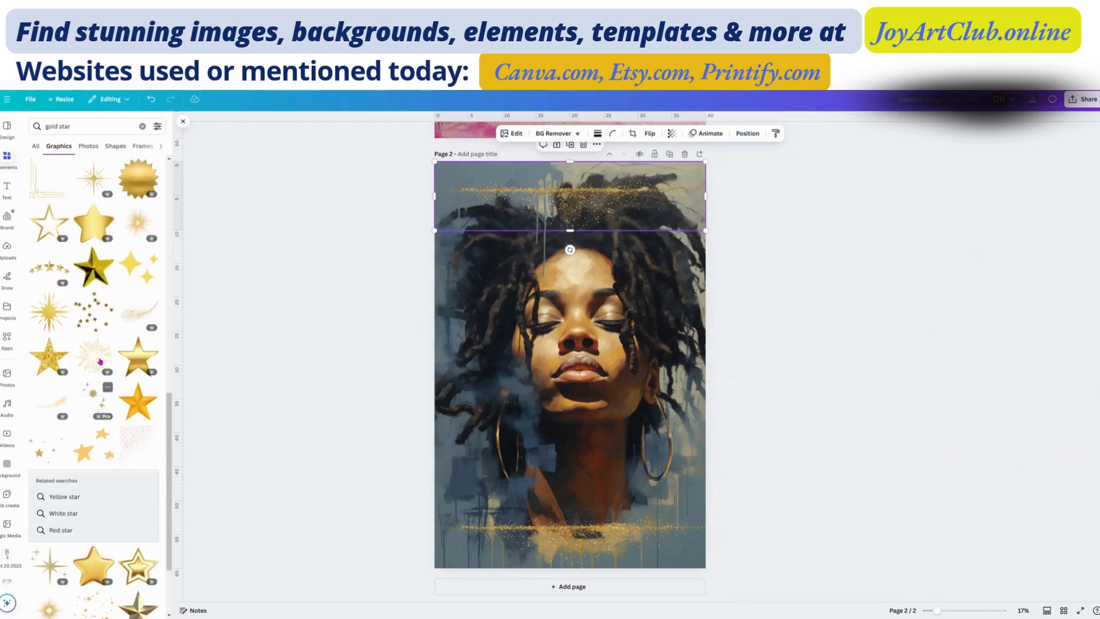
{"action": "scroll", "coordinate": [100, 360], "scroll_direction": "down", "scroll_amount": 5}
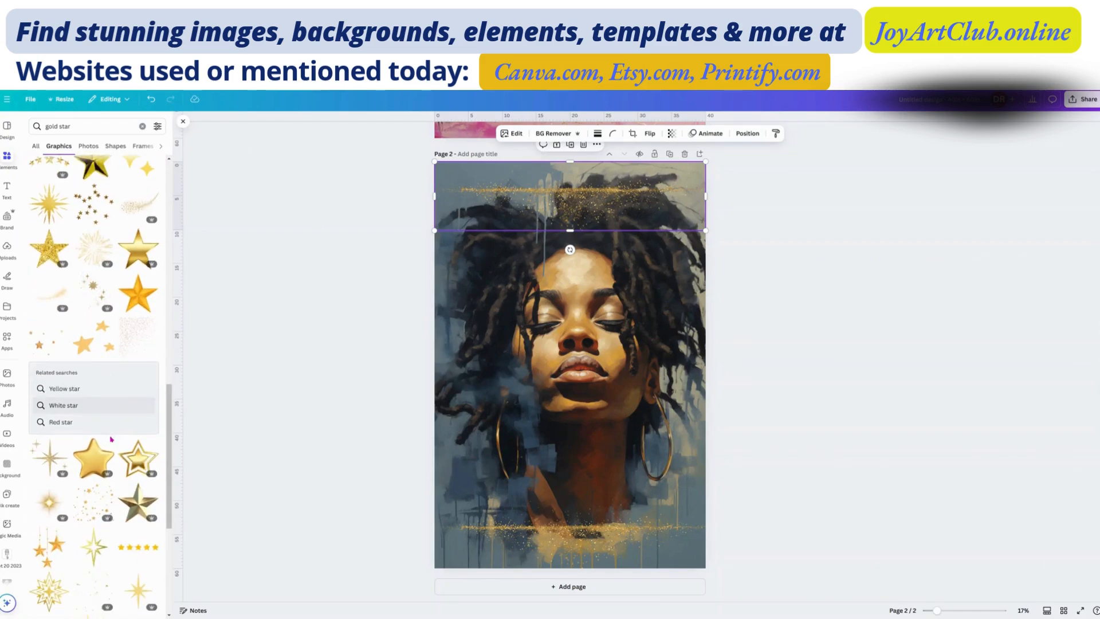
{"action": "scroll", "coordinate": [106, 453], "scroll_direction": "down", "scroll_amount": 2}
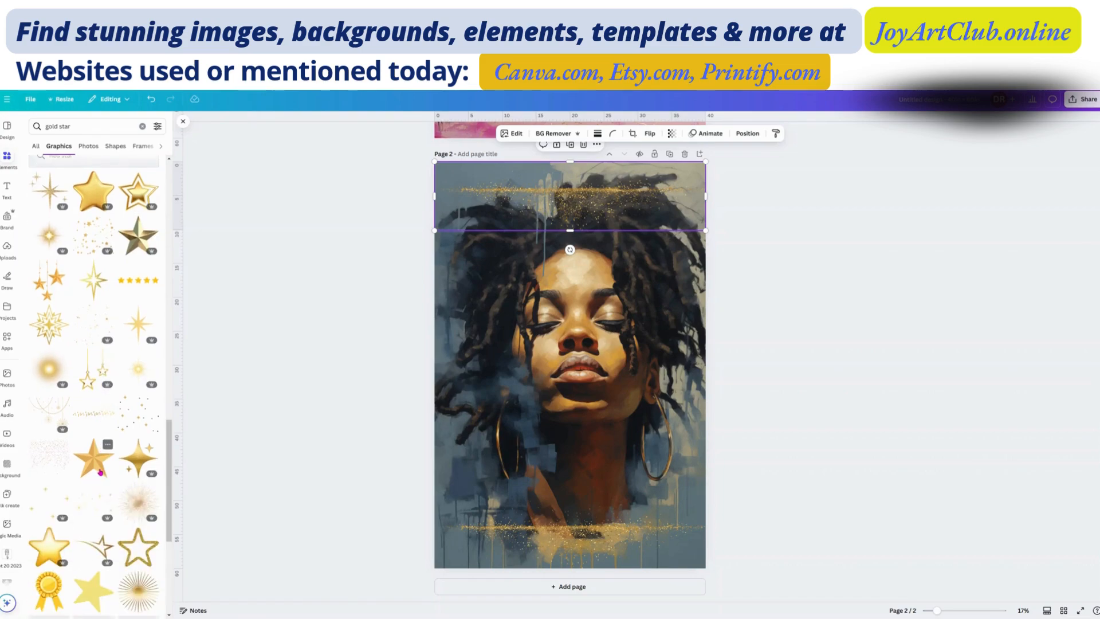
{"action": "scroll", "coordinate": [100, 472], "scroll_direction": "down", "scroll_amount": 5}
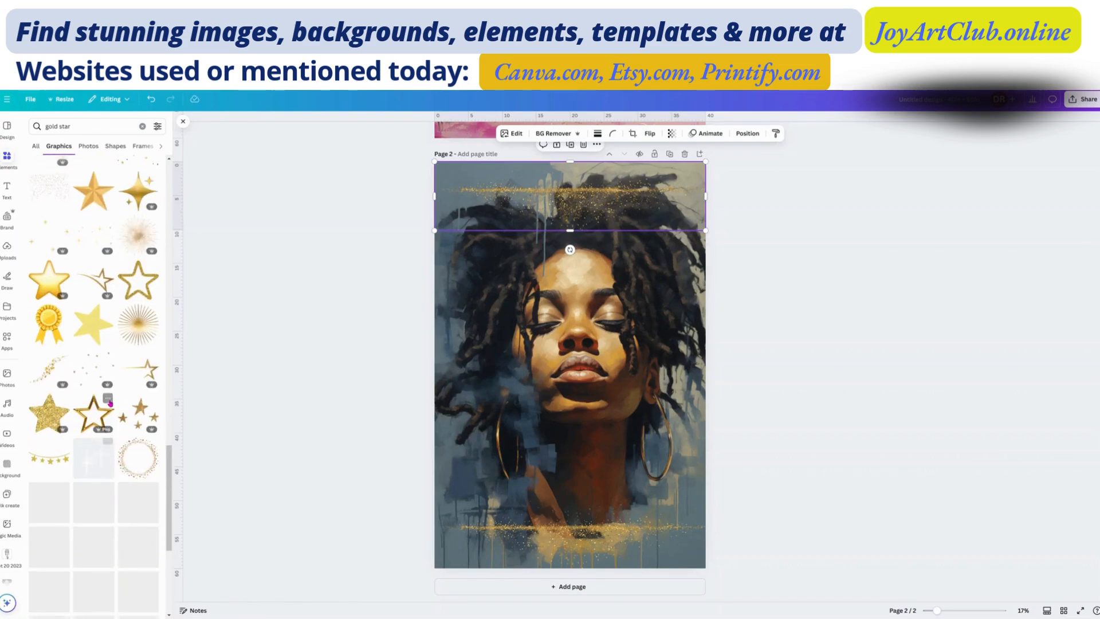
{"action": "scroll", "coordinate": [89, 430], "scroll_direction": "down", "scroll_amount": 5}
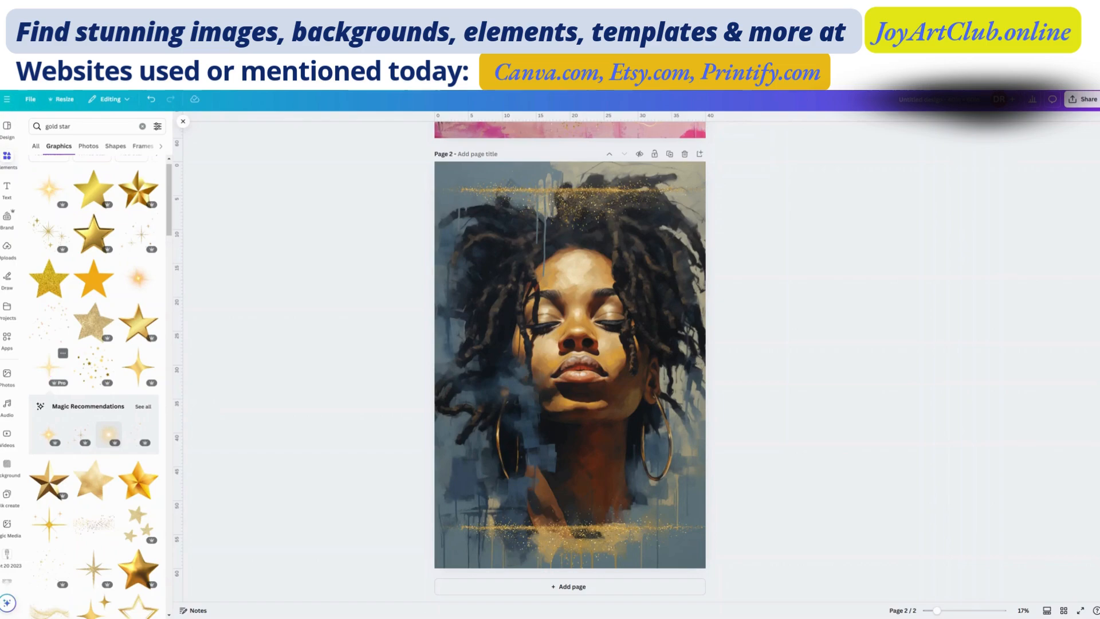
{"action": "left_click", "coordinate": [51, 371]}
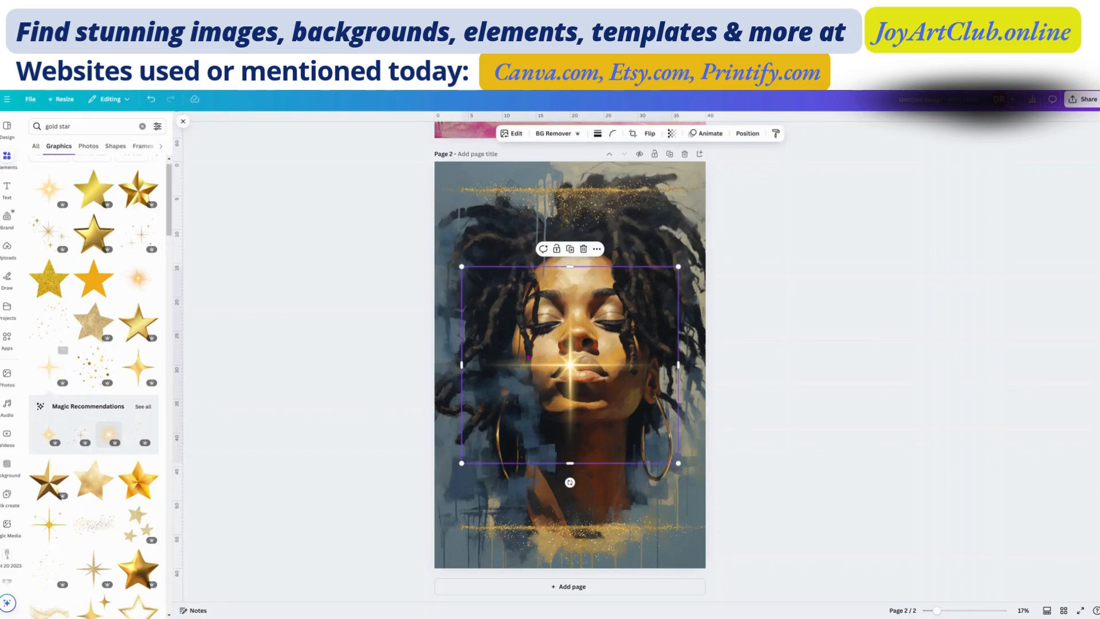
{"action": "left_click_drag", "start_coordinate": [572, 411], "coordinate": [551, 510]}
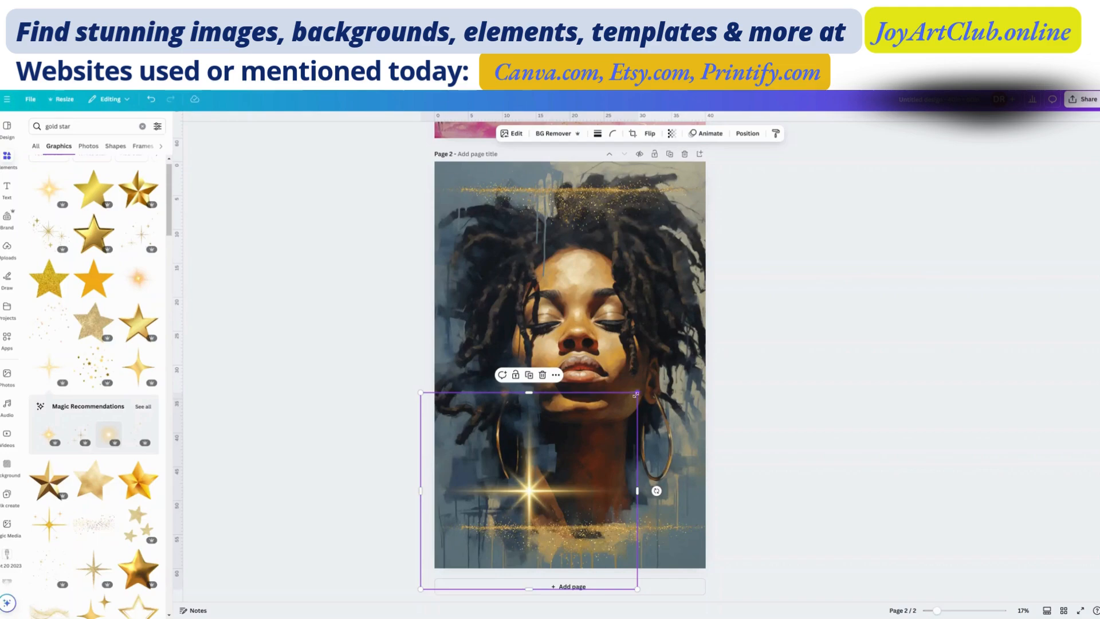
{"action": "mouse_move", "coordinate": [636, 394]}
{"action": "left_mouse_down"}
{"action": "mouse_move", "coordinate": [680, 360]}
{"action": "mouse_move", "coordinate": [650, 409]}
{"action": "mouse_move", "coordinate": [637, 394]}
{"action": "left_mouse_up"}
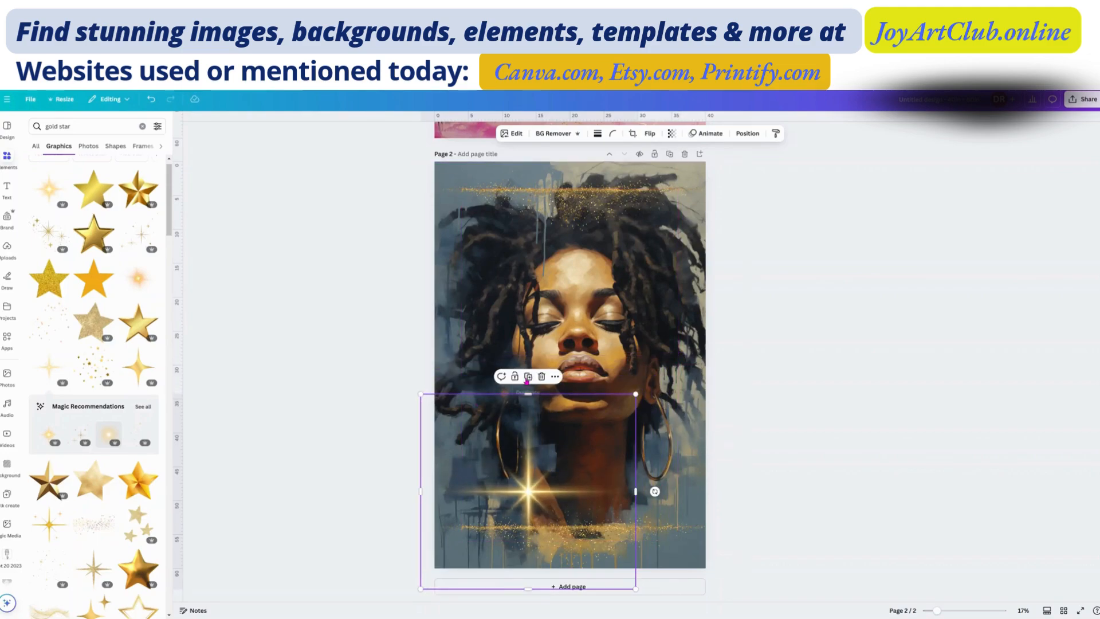
Step: Duplicate the sparkle star and position one copy on the upper left hair and the other near the earring at lower right
{"action": "left_click", "coordinate": [526, 379]}
{"action": "left_click_drag", "start_coordinate": [542, 462], "coordinate": [521, 219]}
{"action": "left_click_drag", "start_coordinate": [520, 496], "coordinate": [642, 497]}
{"action": "left_click_drag", "start_coordinate": [518, 238], "coordinate": [521, 236]}
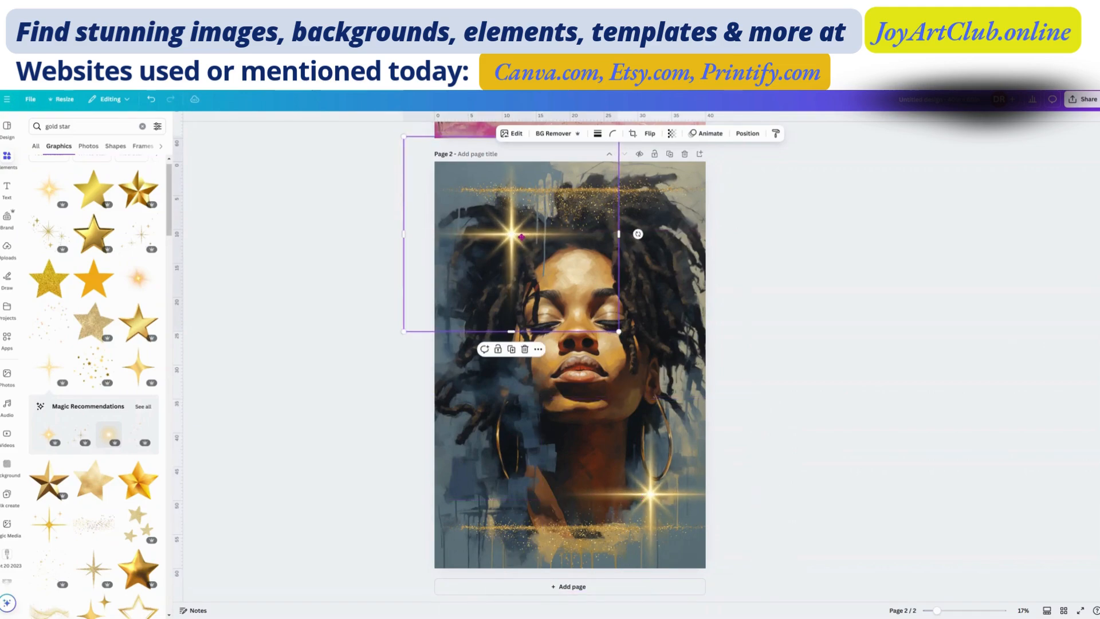
{"action": "left_click", "coordinate": [776, 362]}
Step: Crop the overhanging left and right sides of the portrait on page 2 to the page edges
{"action": "scroll", "coordinate": [776, 363], "scroll_direction": "up", "scroll_amount": 8}
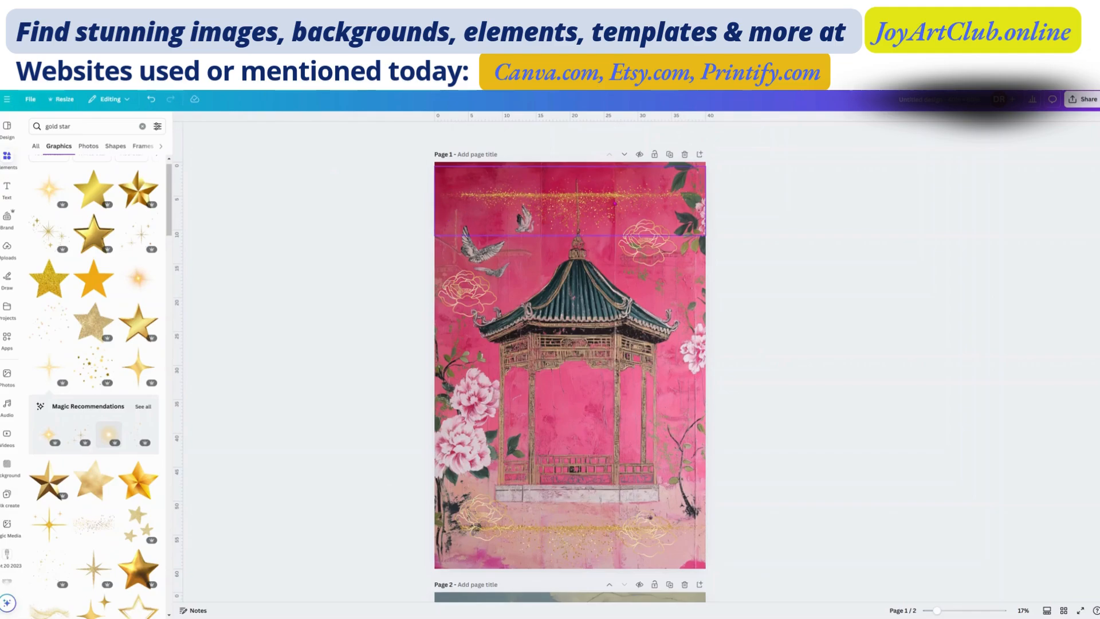
{"action": "left_click", "coordinate": [615, 203]}
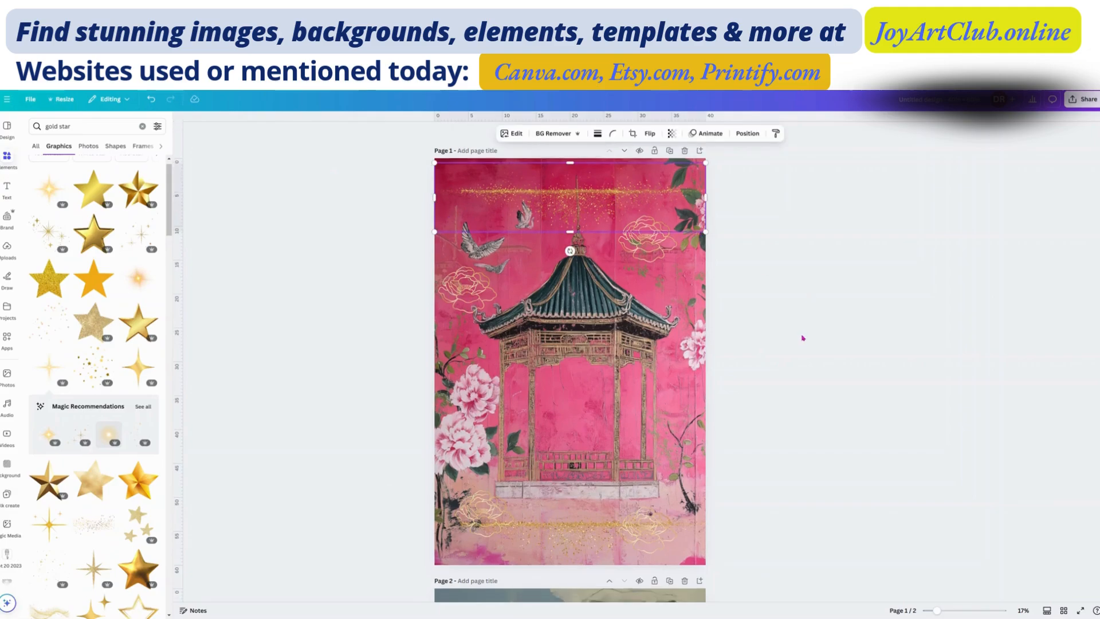
{"action": "scroll", "coordinate": [800, 339], "scroll_direction": "down", "scroll_amount": 8}
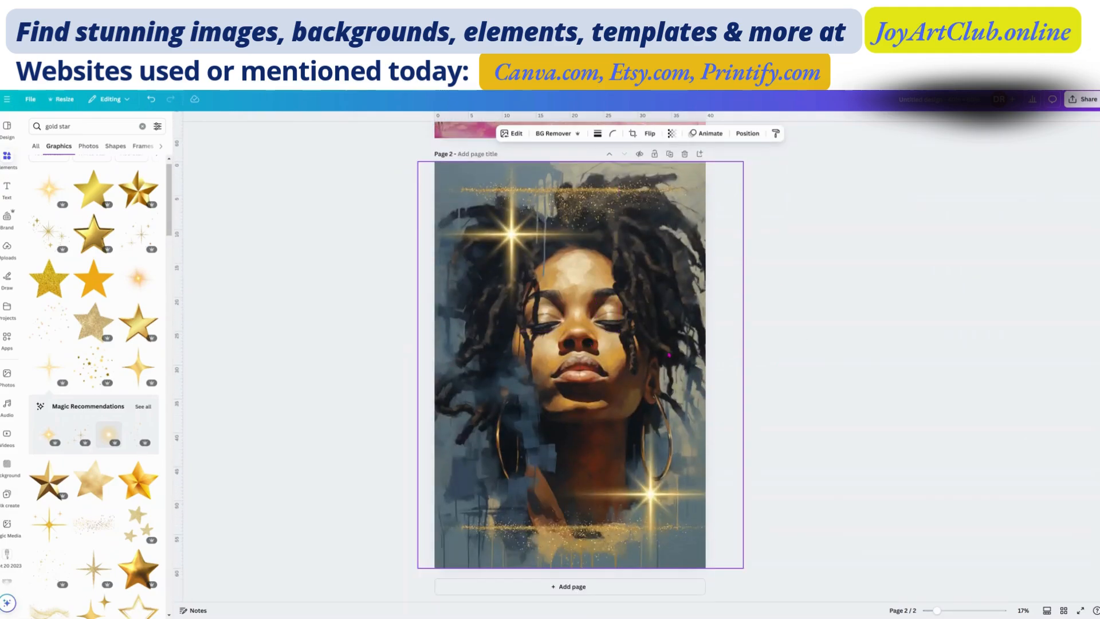
{"action": "left_click", "coordinate": [686, 378]}
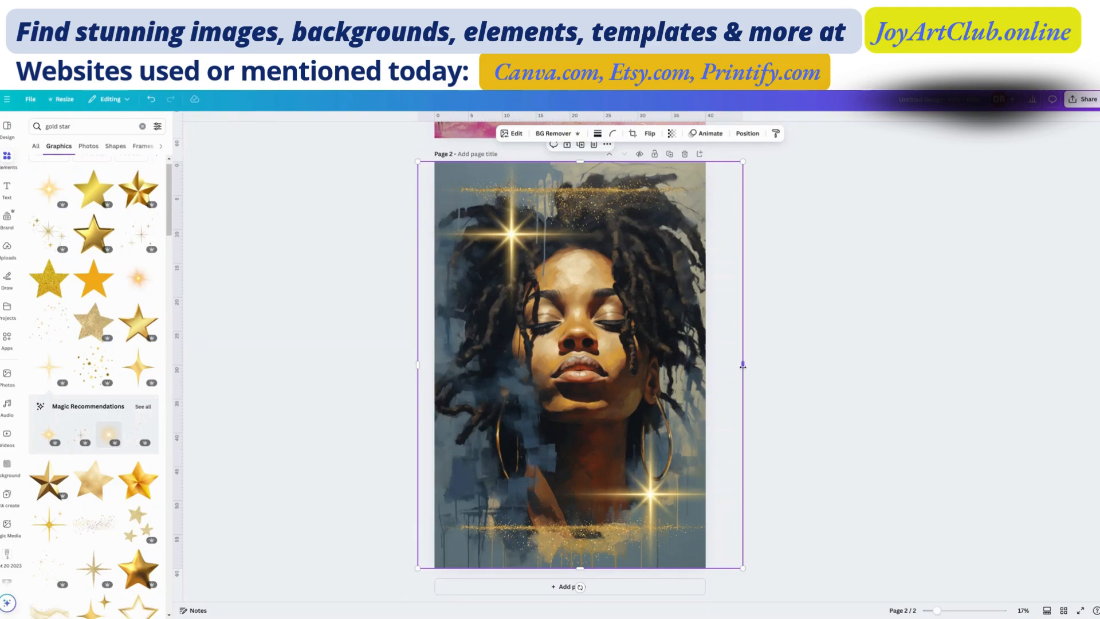
{"action": "left_click_drag", "start_coordinate": [742, 365], "coordinate": [705, 364]}
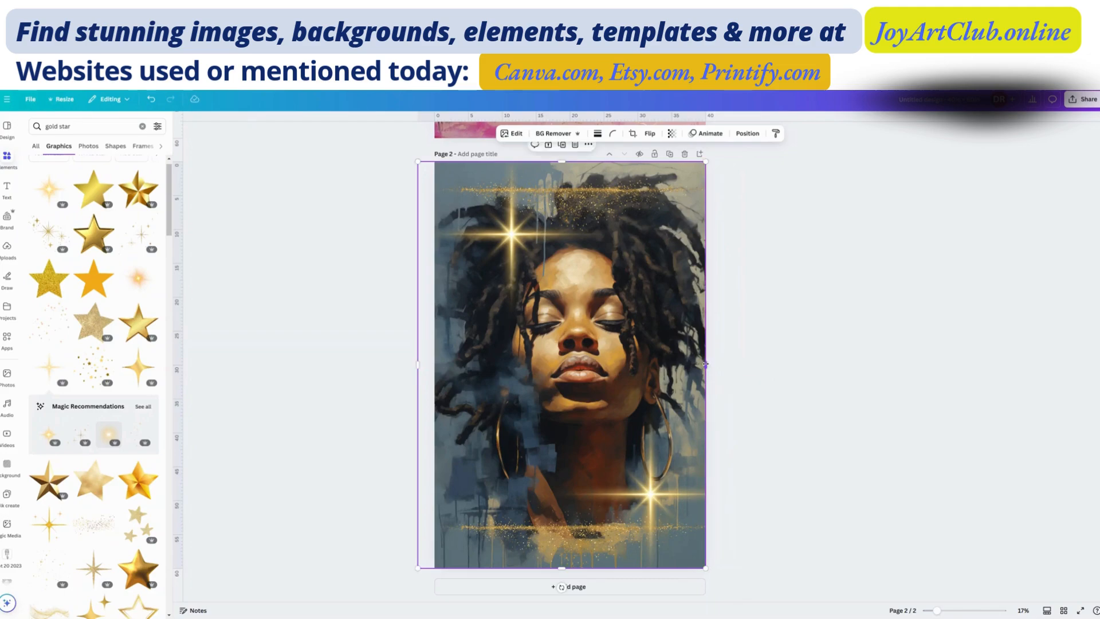
{"action": "left_click_drag", "start_coordinate": [425, 368], "coordinate": [456, 371]}
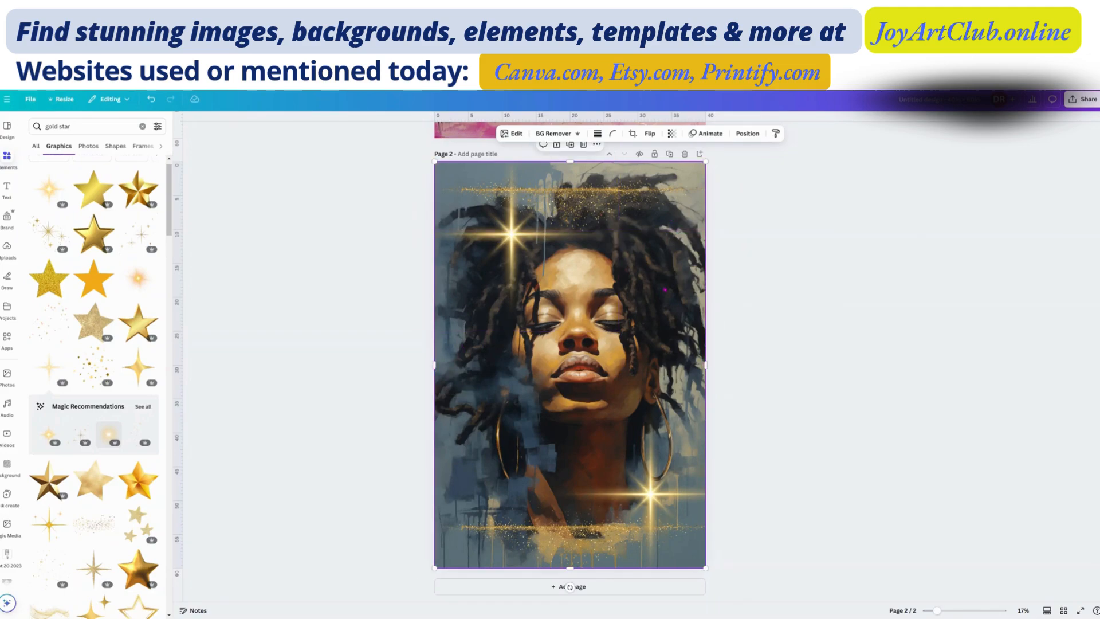
Step: Return to the pagoda page and set up a PNG download that includes only page 1
{"action": "scroll", "coordinate": [656, 316], "scroll_direction": "up", "scroll_amount": 5}
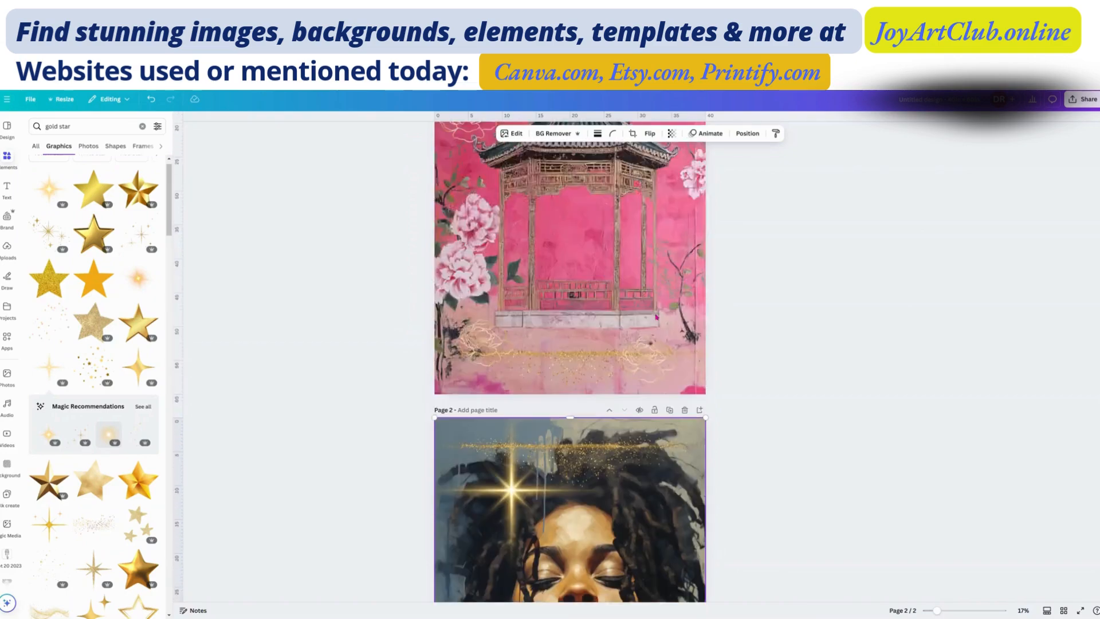
{"action": "left_click", "coordinate": [648, 281]}
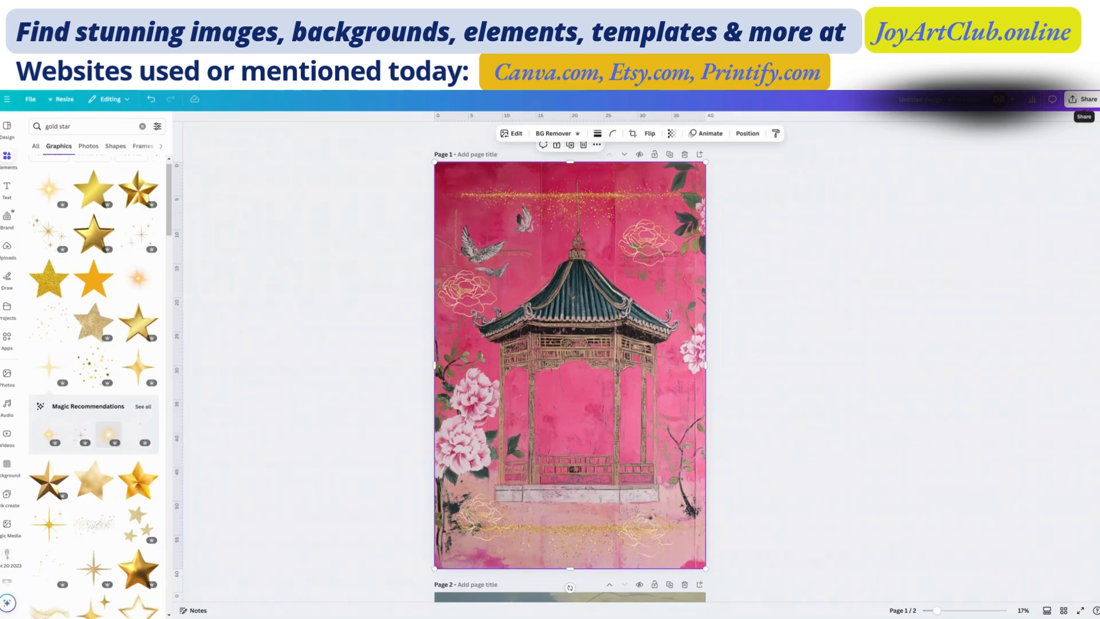
{"action": "left_click", "coordinate": [1087, 105]}
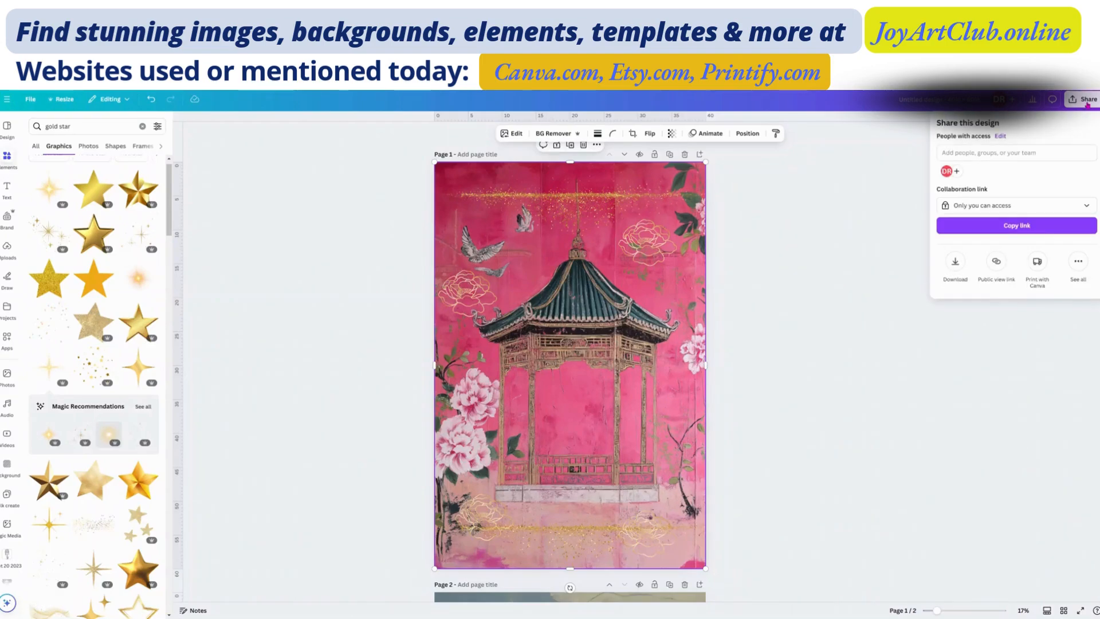
{"action": "left_click", "coordinate": [955, 263]}
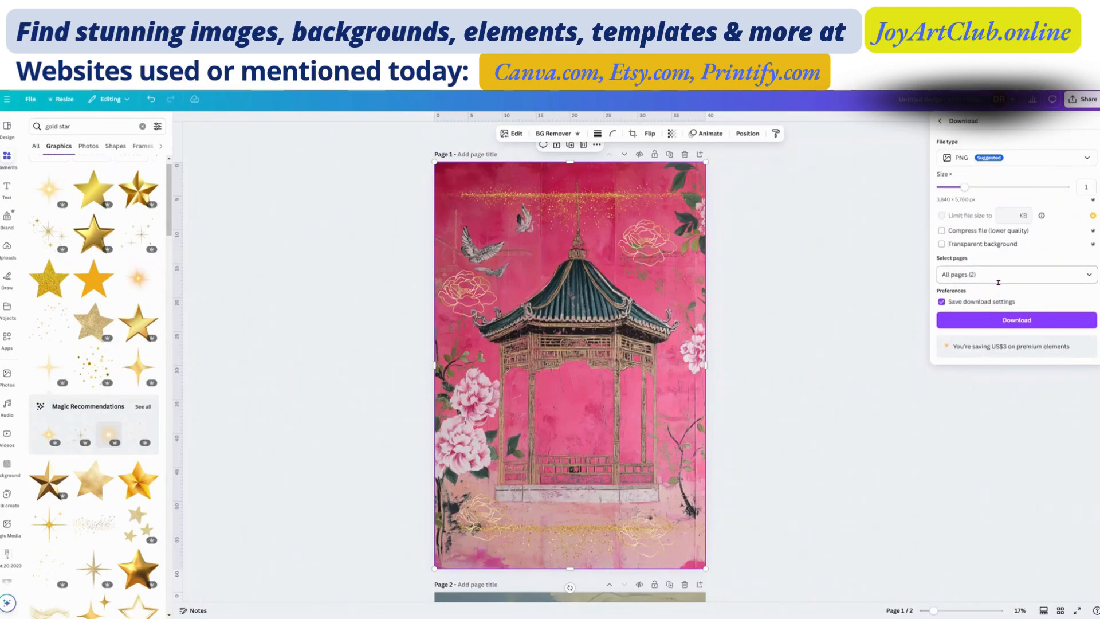
{"action": "left_click", "coordinate": [957, 274]}
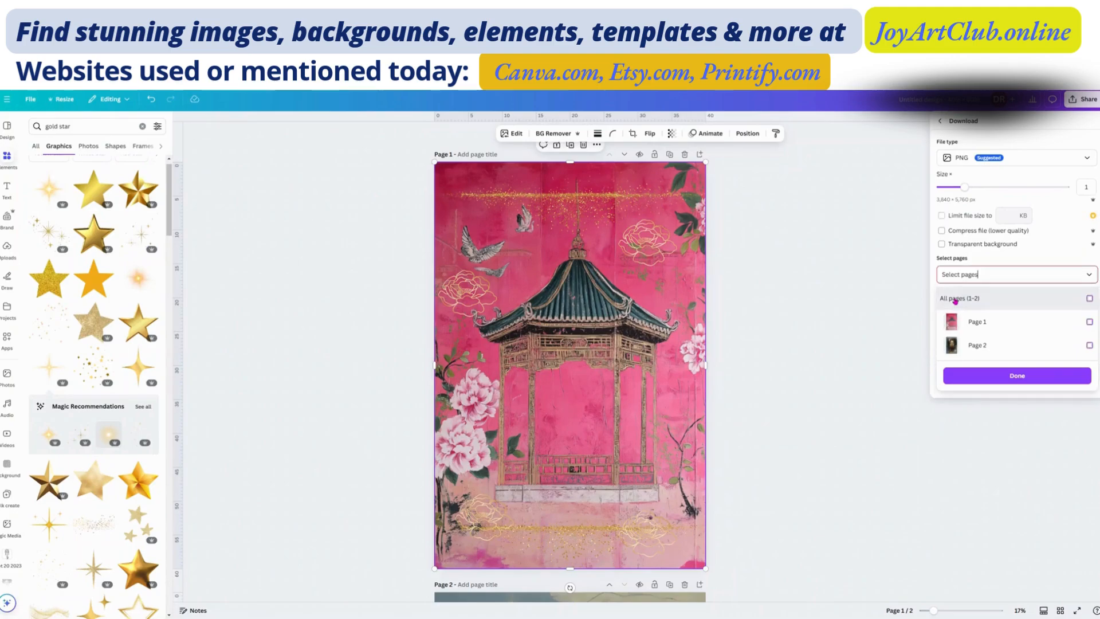
{"action": "left_click", "coordinate": [955, 299]}
{"action": "left_click", "coordinate": [957, 322]}
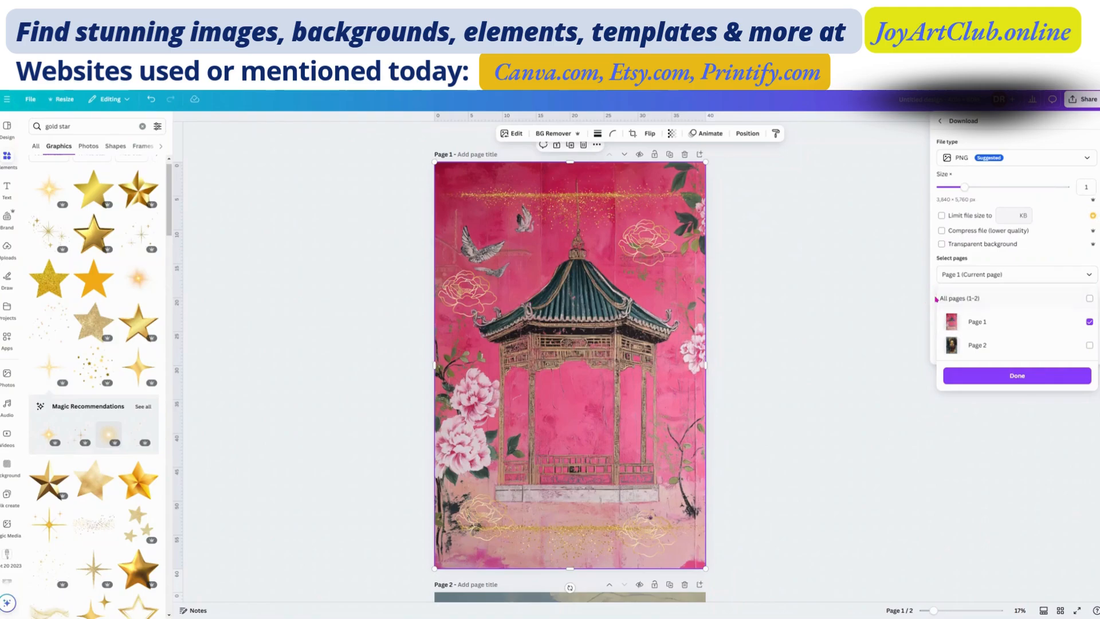
Step: Raise the download size multiplier to 3.125 and download page 1 as a PNG
{"action": "left_click", "coordinate": [966, 190]}
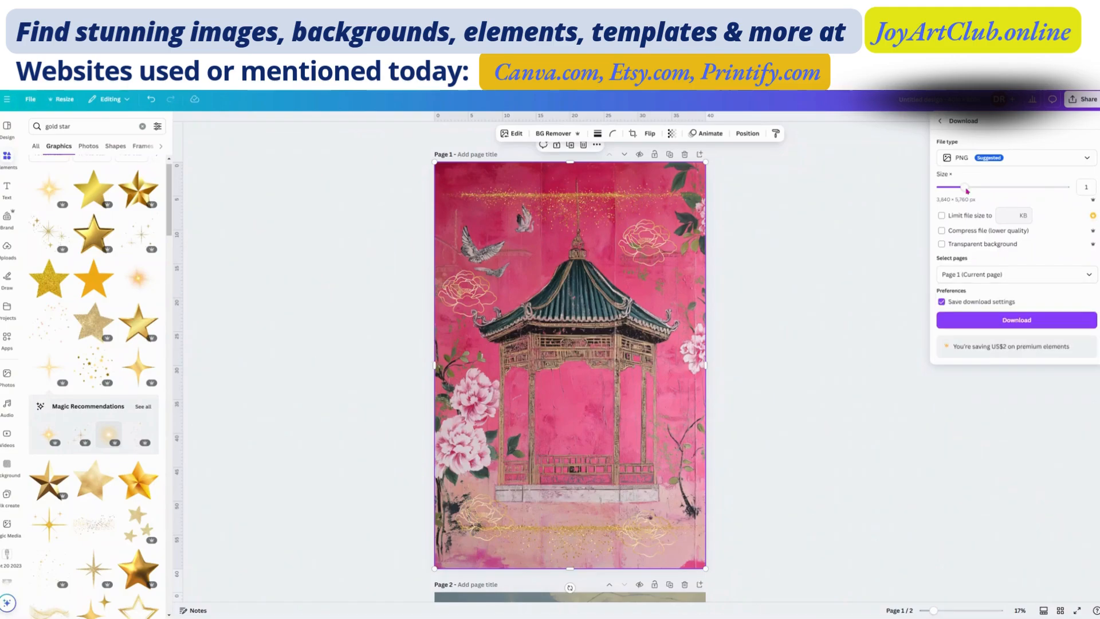
{"action": "left_click_drag", "start_coordinate": [967, 190], "coordinate": [1005, 190]}
{"action": "left_click_drag", "start_coordinate": [1039, 194], "coordinate": [1066, 194]}
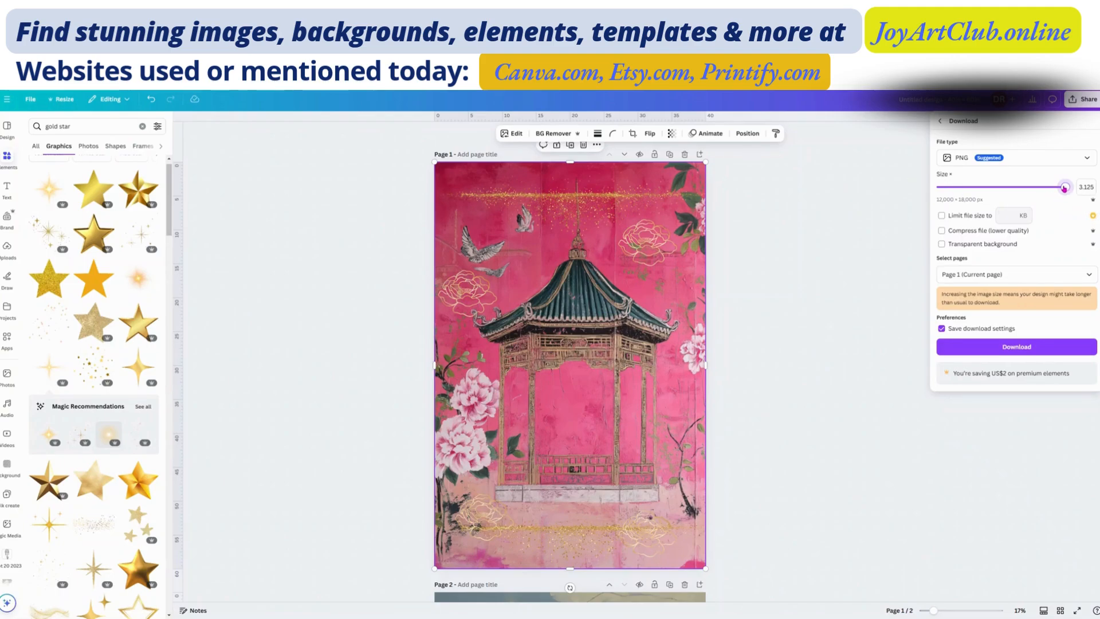
{"action": "mouse_move", "coordinate": [1064, 188]}
{"action": "left_mouse_down"}
{"action": "mouse_move", "coordinate": [1050, 189]}
{"action": "mouse_move", "coordinate": [1070, 193]}
{"action": "left_mouse_up"}
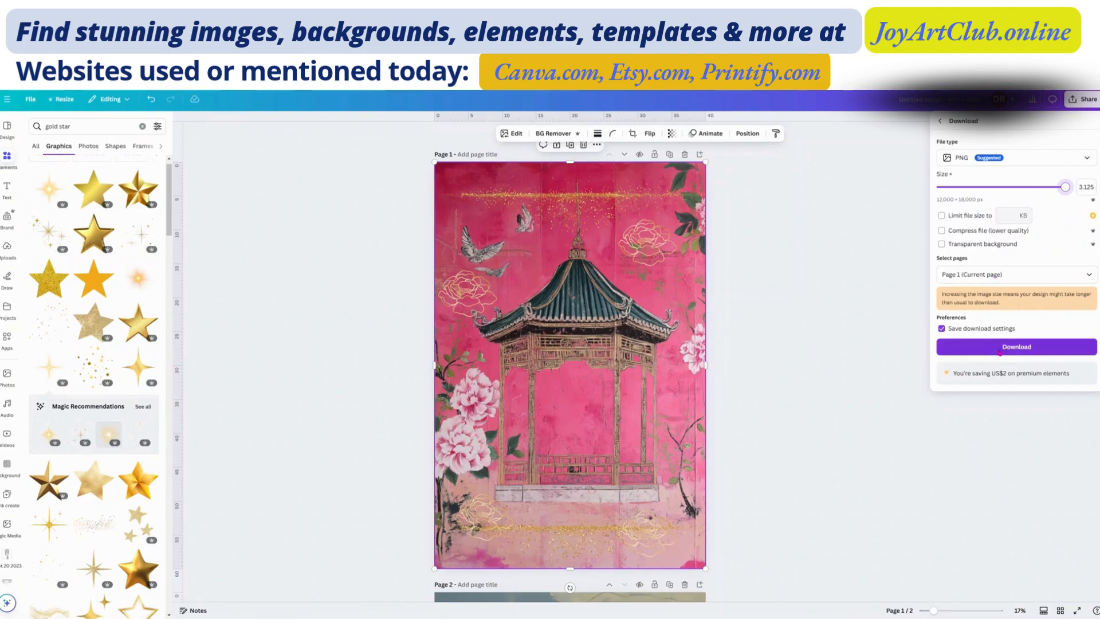
{"action": "left_click", "coordinate": [998, 348]}
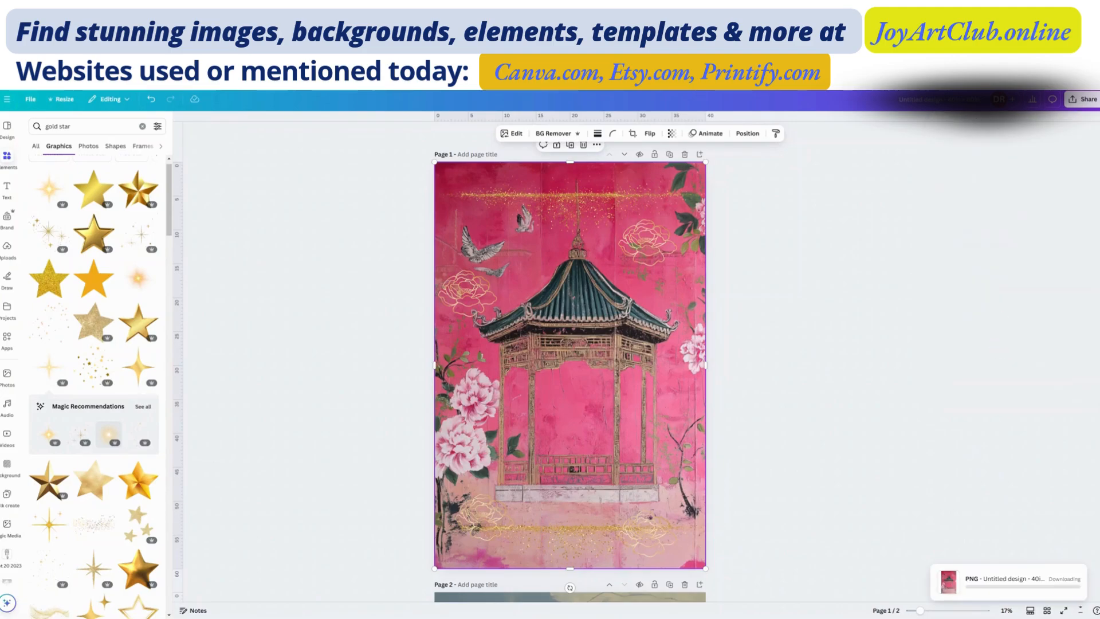
Step: Download page 2 on its own as a separate PNG, excluding page 1 from the selection
{"action": "left_click", "coordinate": [1081, 99]}
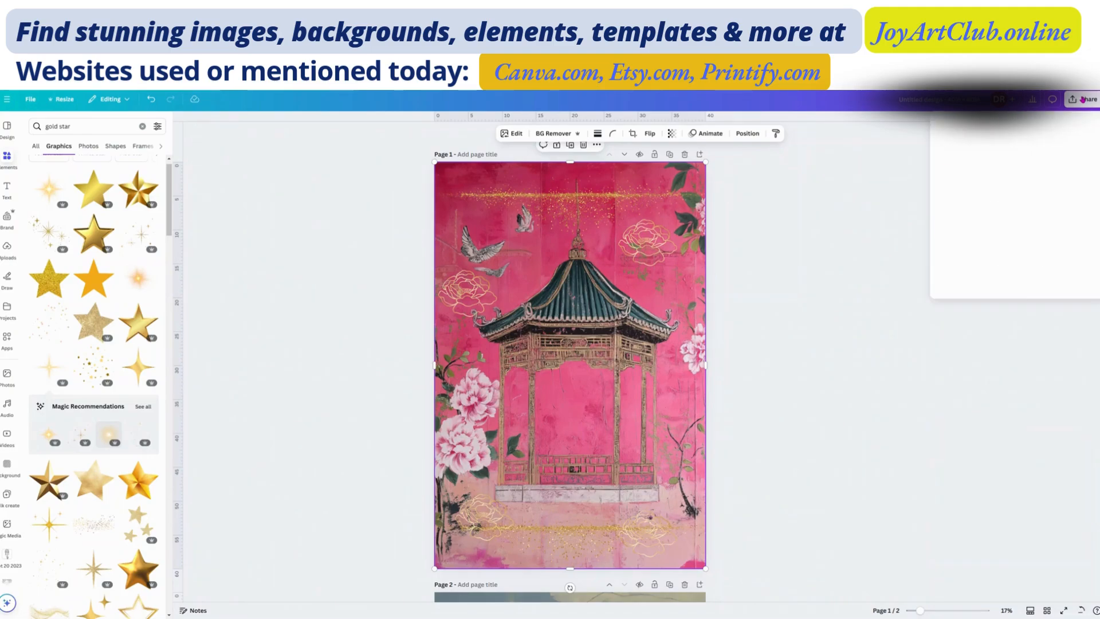
{"action": "left_click", "coordinate": [955, 264]}
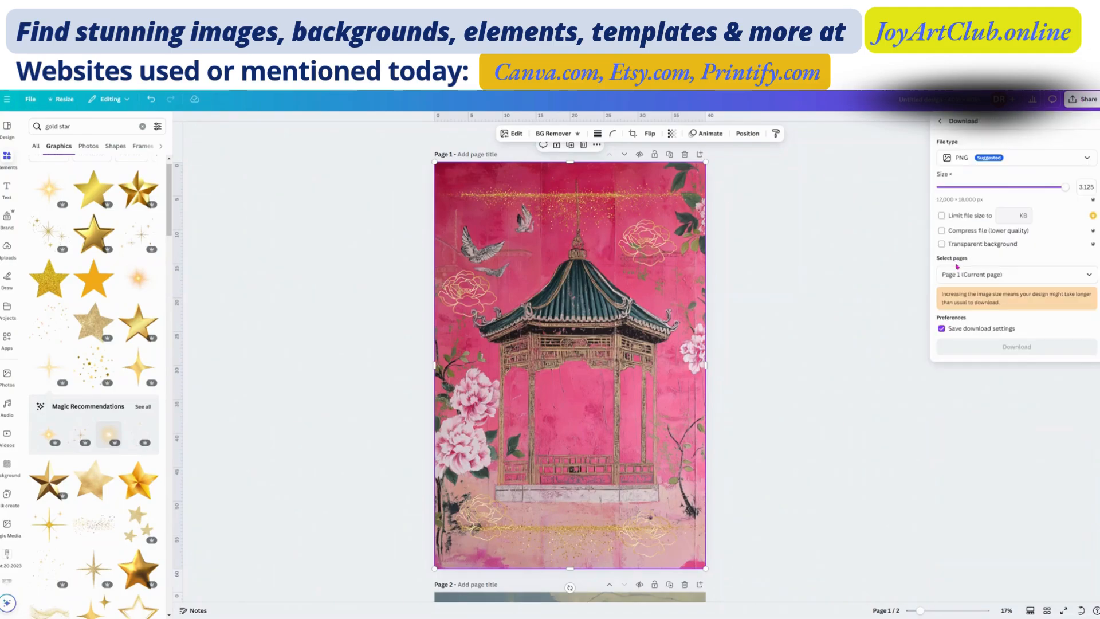
{"action": "left_click", "coordinate": [958, 275]}
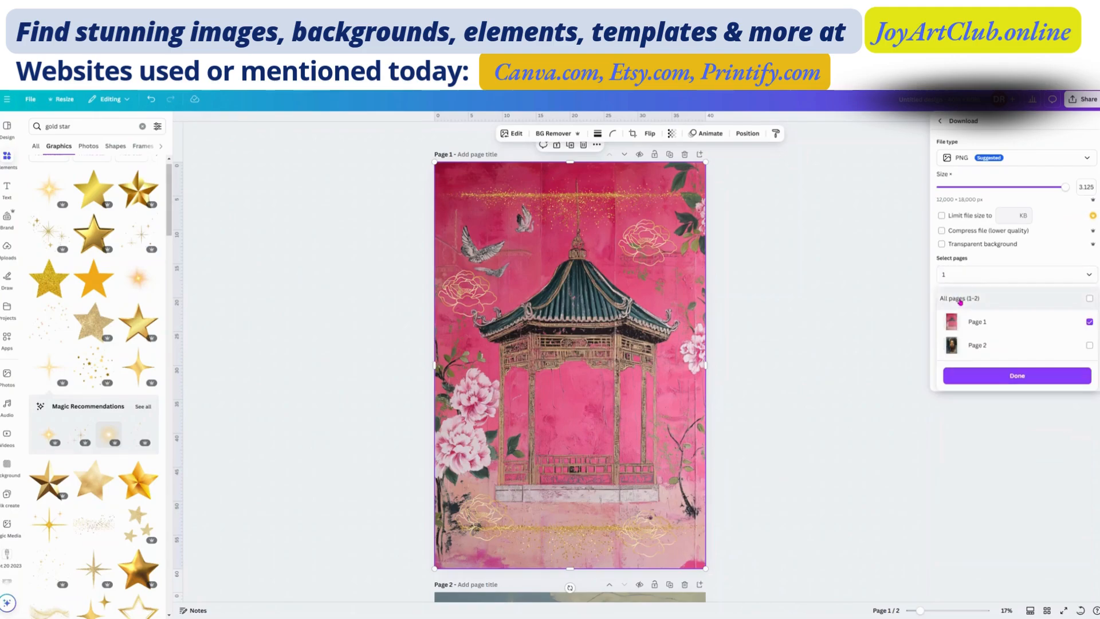
{"action": "left_click", "coordinate": [959, 301]}
{"action": "left_click", "coordinate": [961, 303]}
{"action": "left_click", "coordinate": [972, 347]}
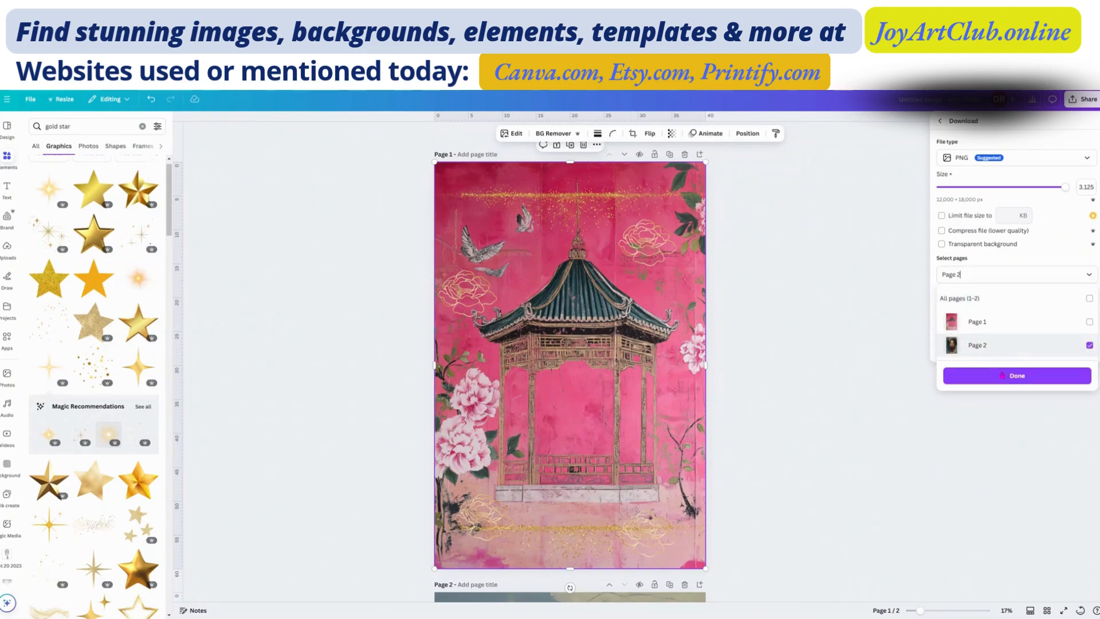
{"action": "left_click", "coordinate": [1002, 375]}
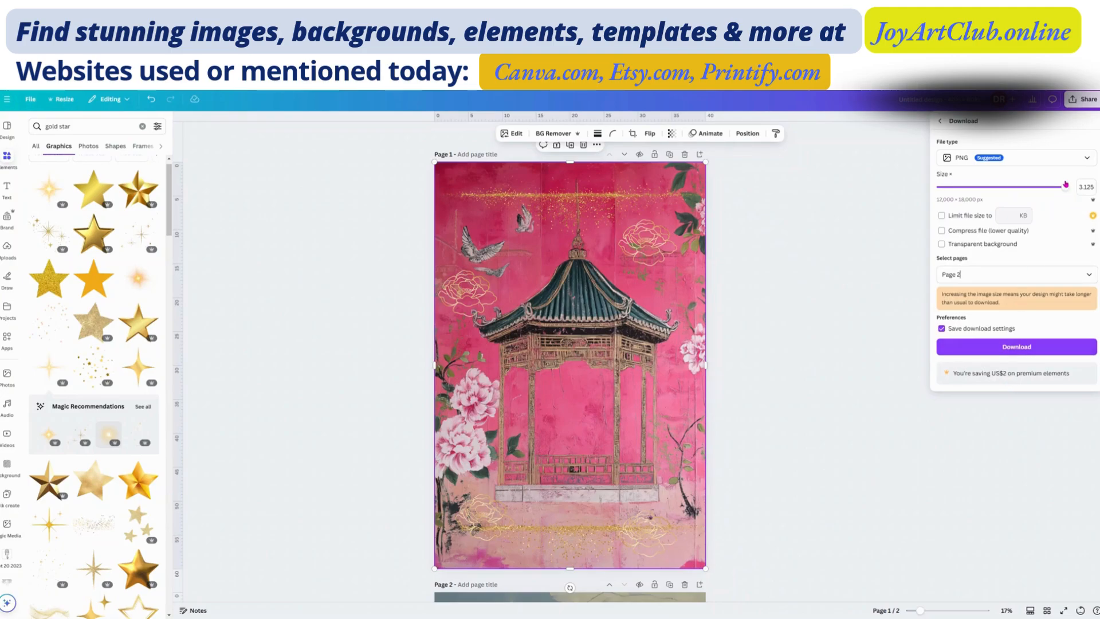
{"action": "left_click", "coordinate": [1017, 348]}
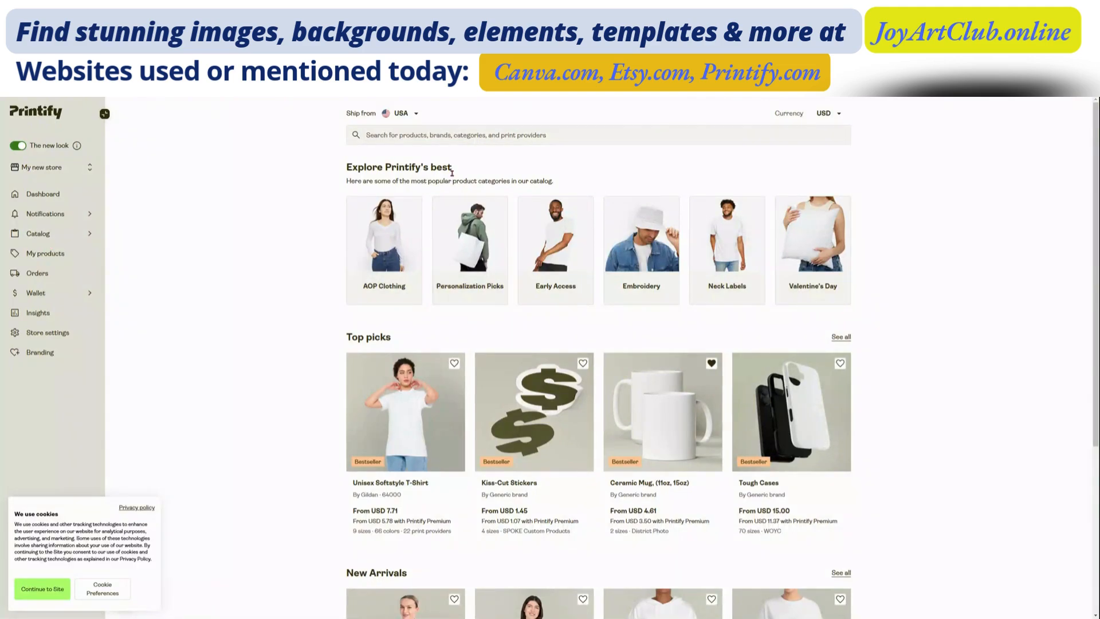
Step: Search the Printify catalog for "canvas"
{"action": "left_click", "coordinate": [409, 135]}
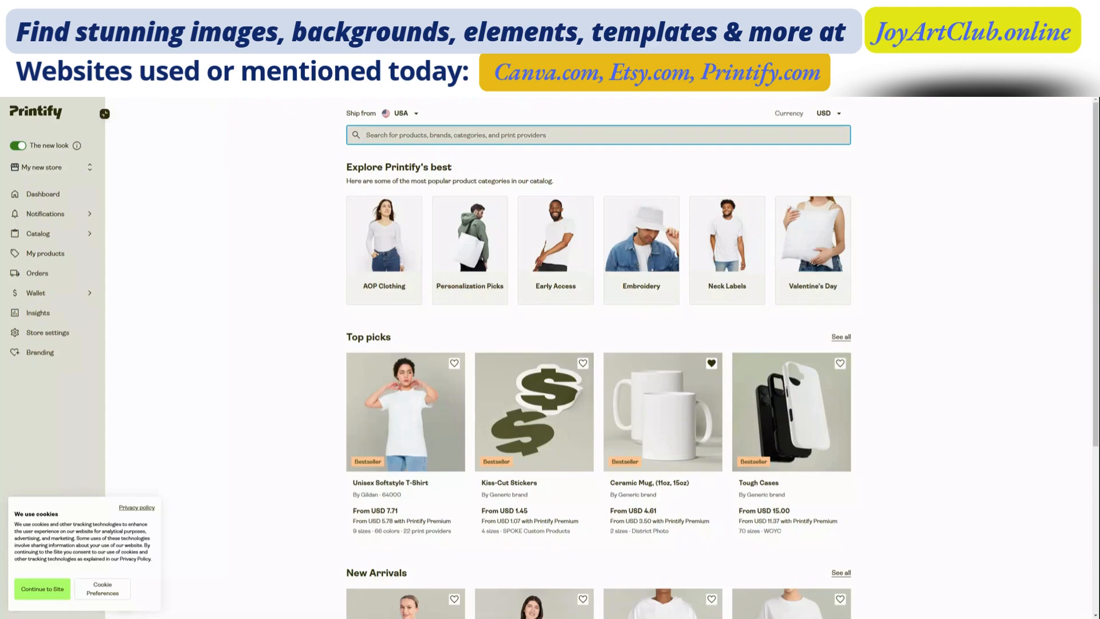
{"action": "type", "text": "cav"}
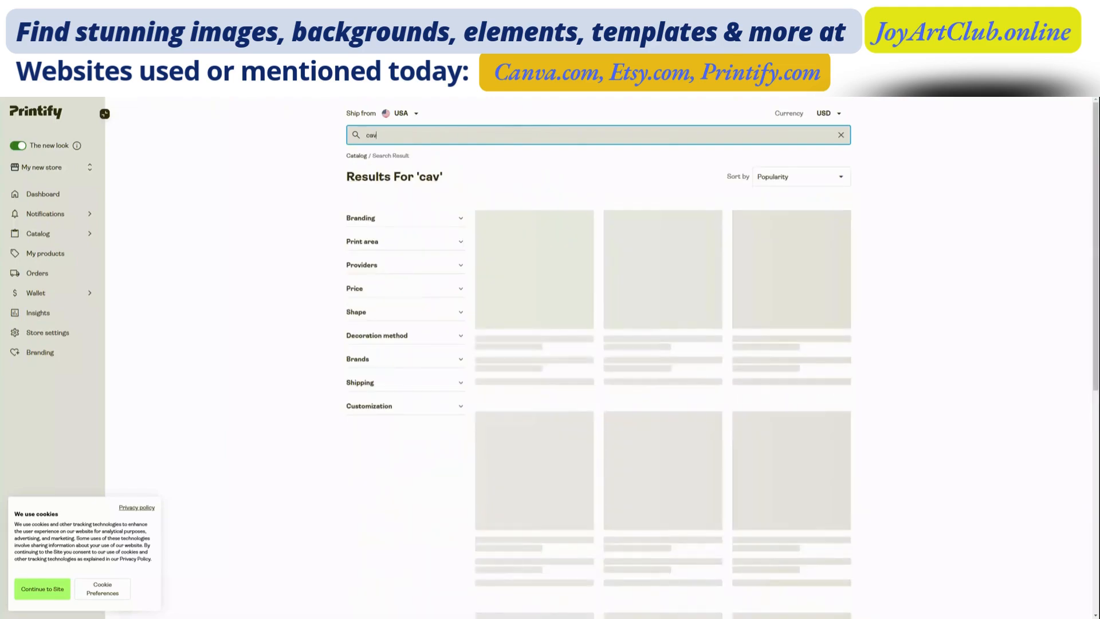
{"action": "key", "text": "BackSpace"}
{"action": "type", "text": "nvas"}
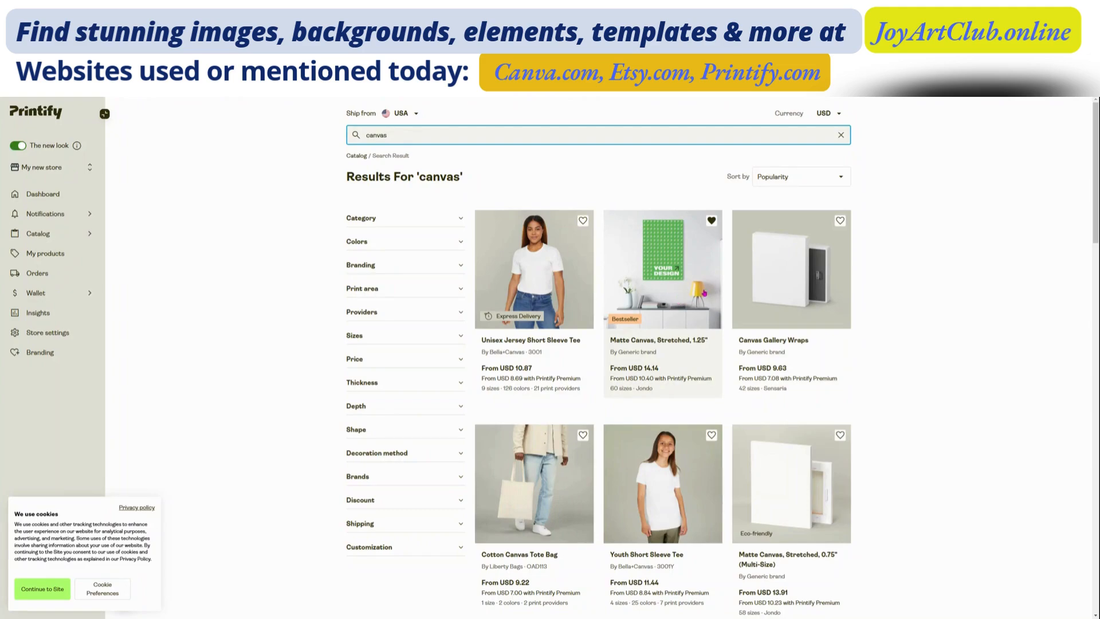
Step: Browse the canvas search results and open the Matte Canvas, Stretched, 1.25" product
{"action": "scroll", "coordinate": [799, 493], "scroll_direction": "down", "scroll_amount": 5}
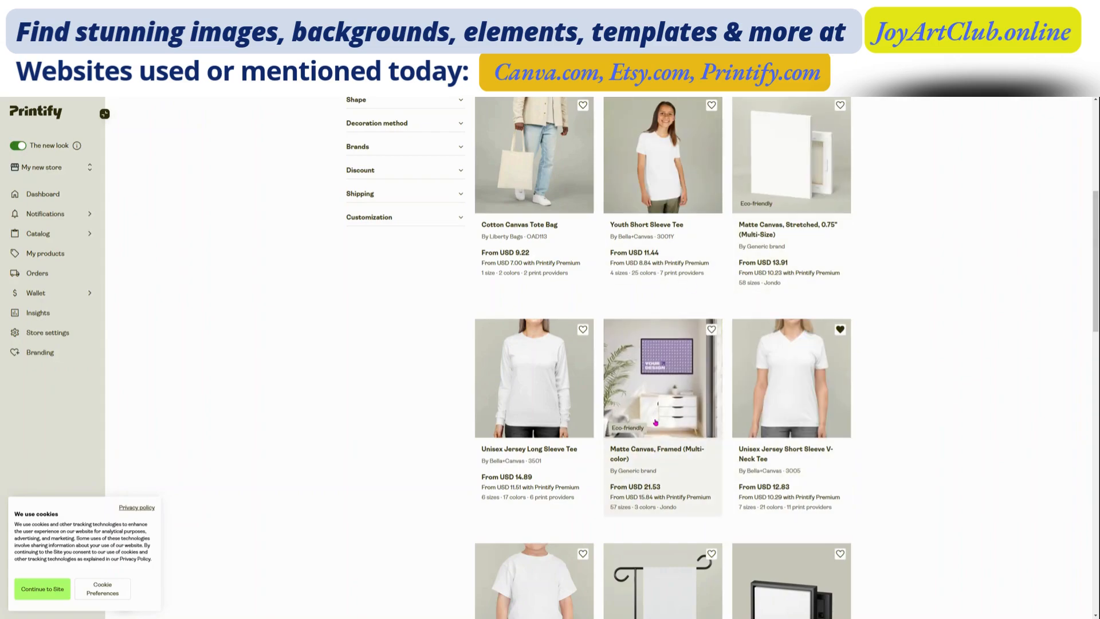
{"action": "scroll", "coordinate": [670, 424], "scroll_direction": "down", "scroll_amount": 3}
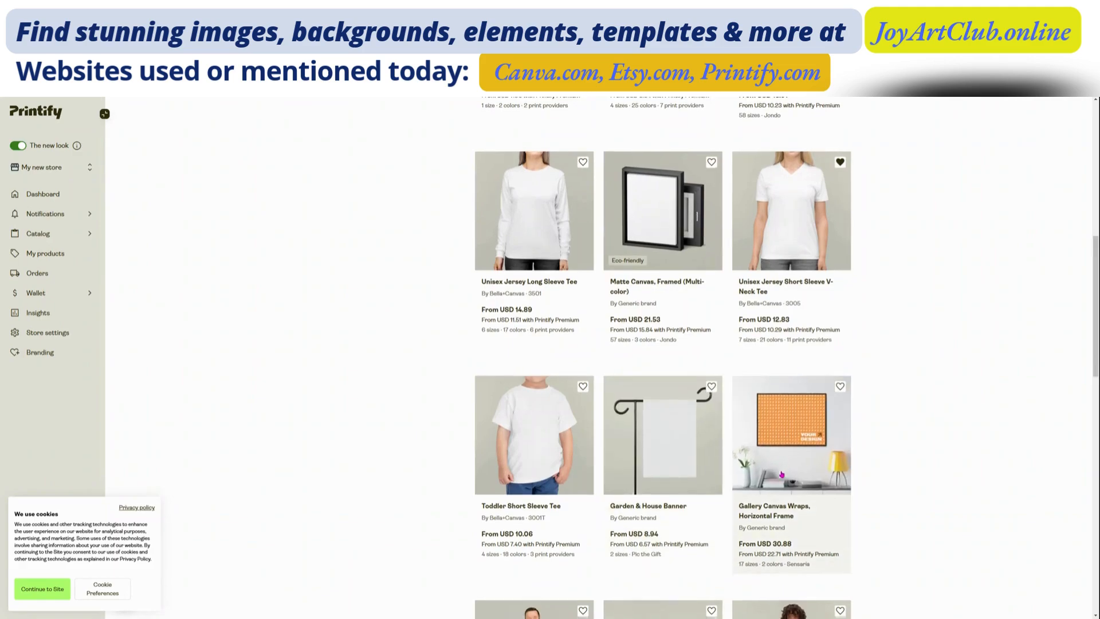
{"action": "scroll", "coordinate": [647, 424], "scroll_direction": "down", "scroll_amount": 6}
{"action": "scroll", "coordinate": [635, 413], "scroll_direction": "down", "scroll_amount": 10}
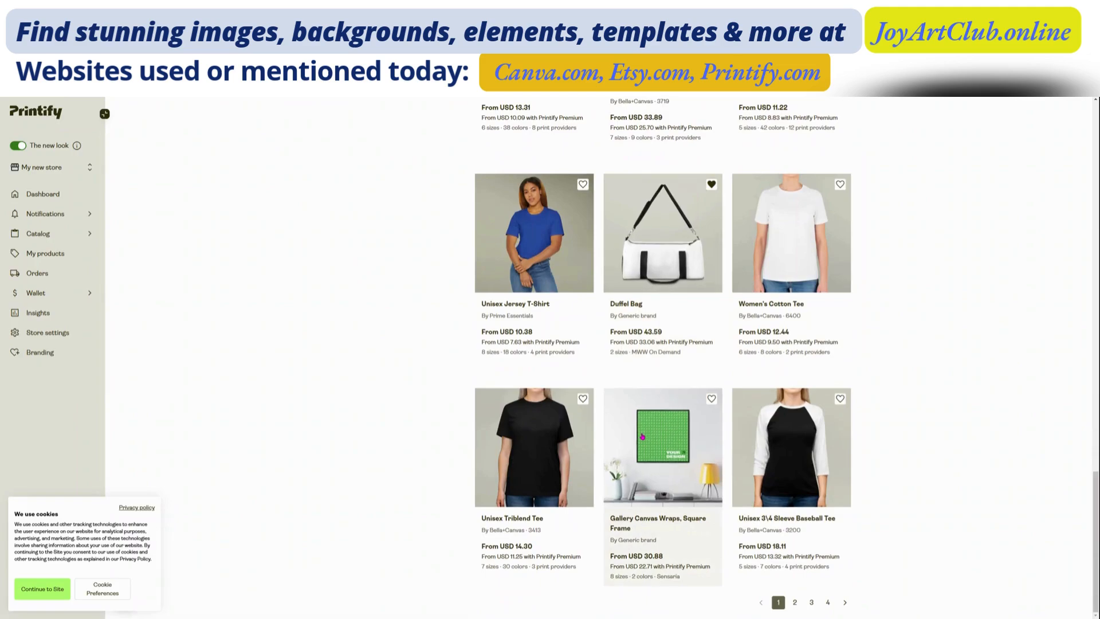
{"action": "scroll", "coordinate": [642, 436], "scroll_direction": "up", "scroll_amount": 20}
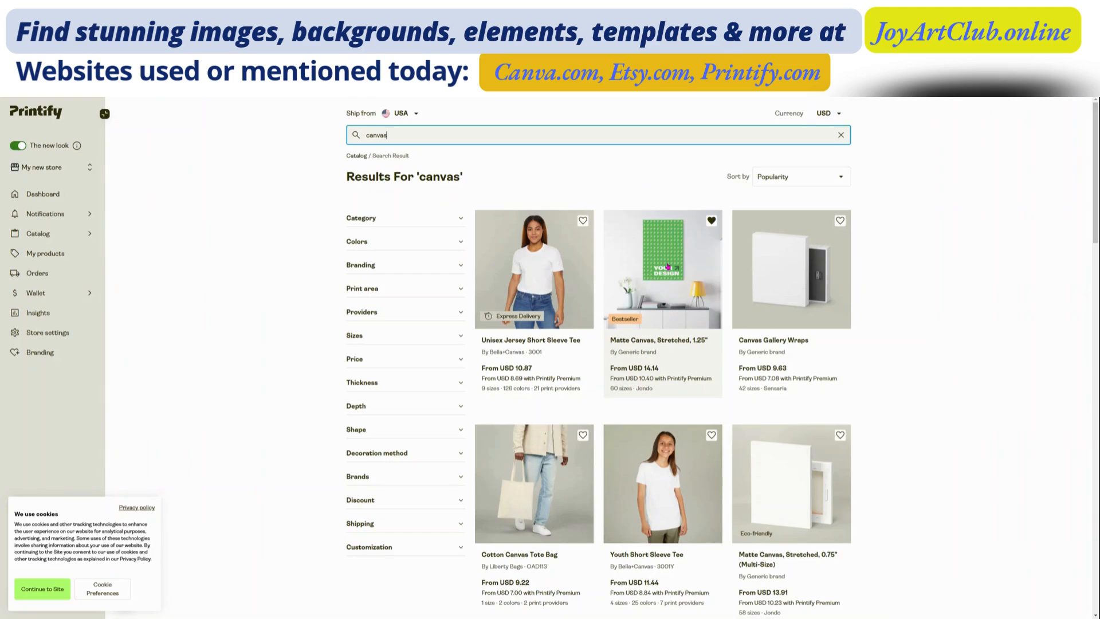
{"action": "left_click", "coordinate": [669, 270]}
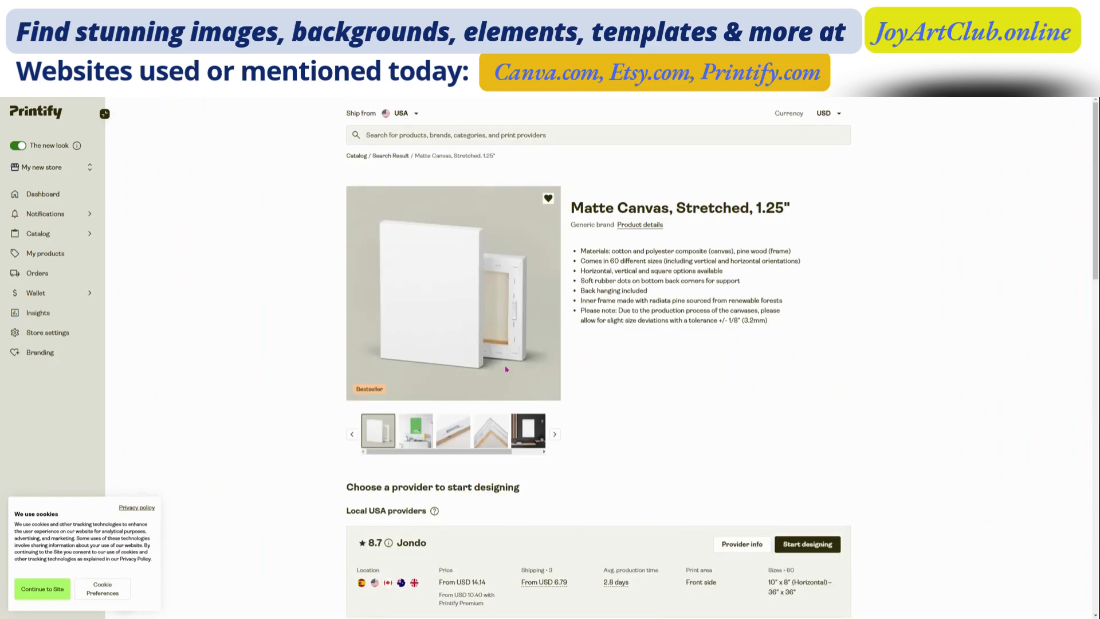
Step: Review the canvas's provider details and size guide, and start designing it with the provider Jondo
{"action": "scroll", "coordinate": [506, 369], "scroll_direction": "down", "scroll_amount": 4}
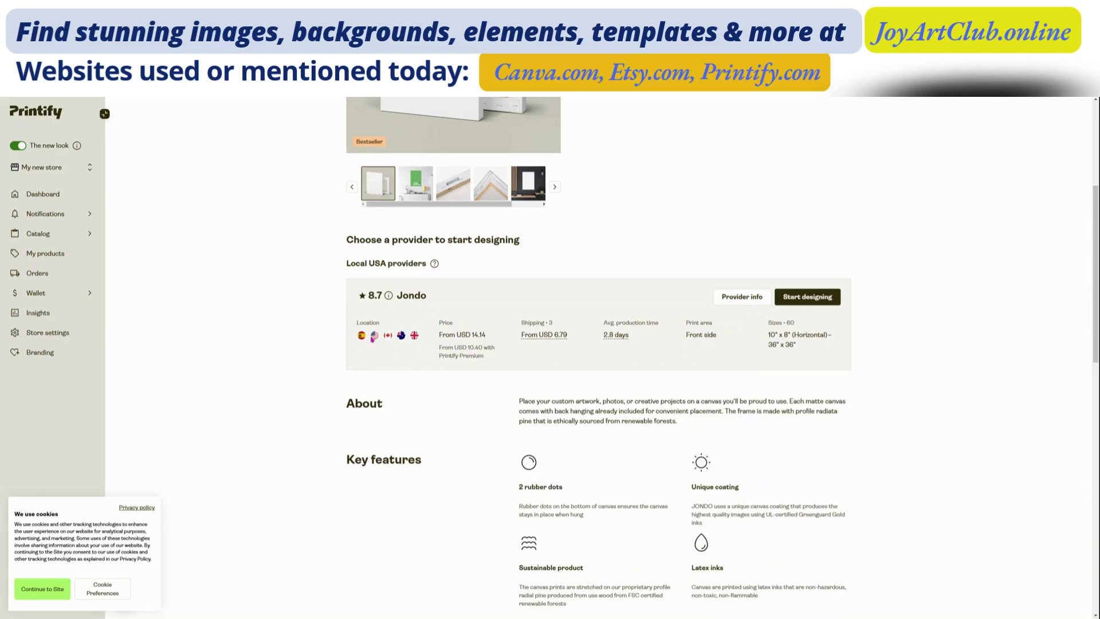
{"action": "scroll", "coordinate": [736, 361], "scroll_direction": "down", "scroll_amount": 9}
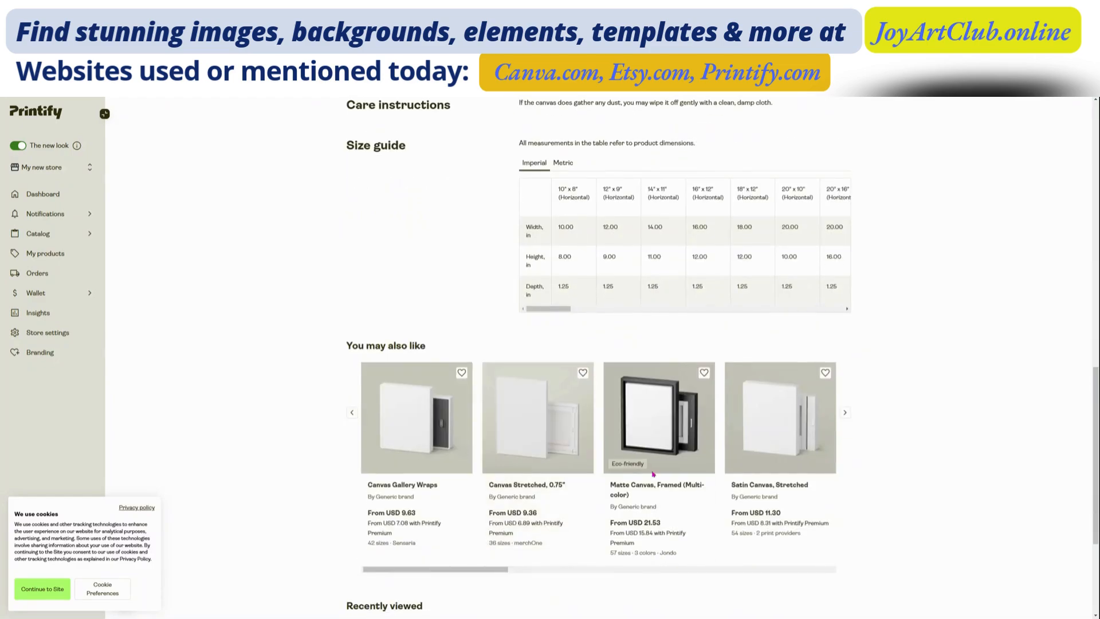
{"action": "scroll", "coordinate": [735, 471], "scroll_direction": "up", "scroll_amount": 6}
{"action": "scroll", "coordinate": [735, 471], "scroll_direction": "up", "scroll_amount": 4}
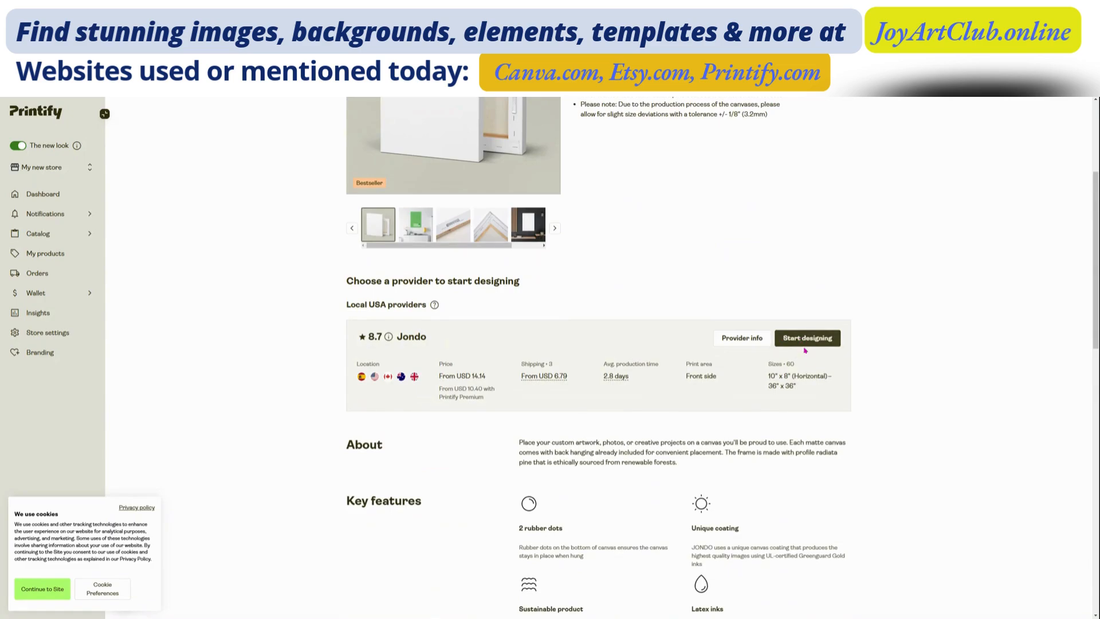
{"action": "scroll", "coordinate": [799, 536], "scroll_direction": "up", "scroll_amount": 4}
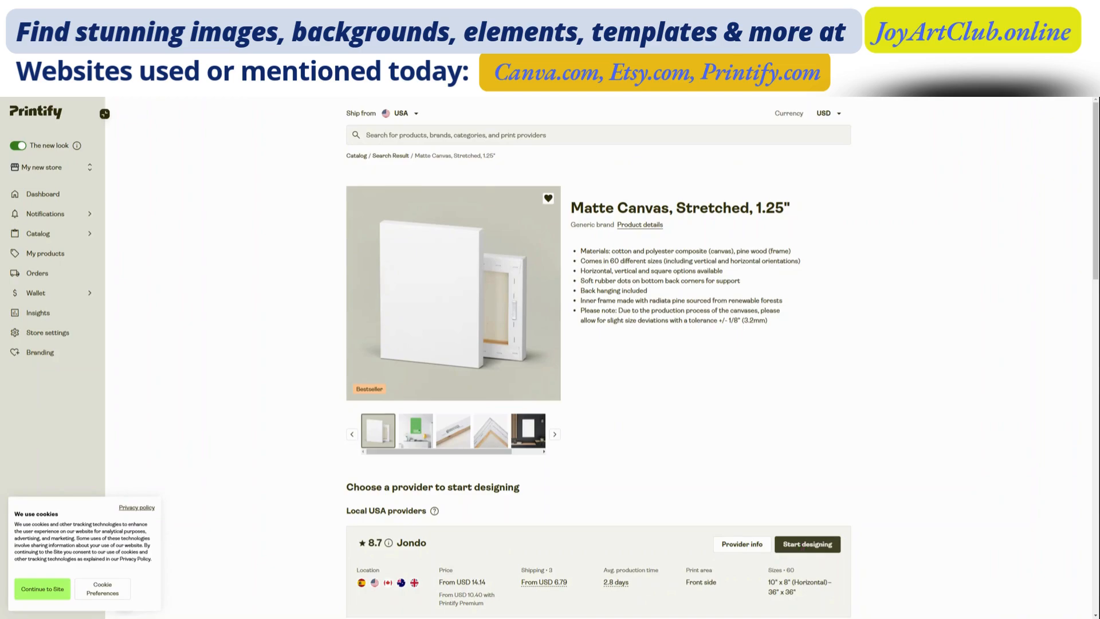
{"action": "left_click", "coordinate": [802, 548]}
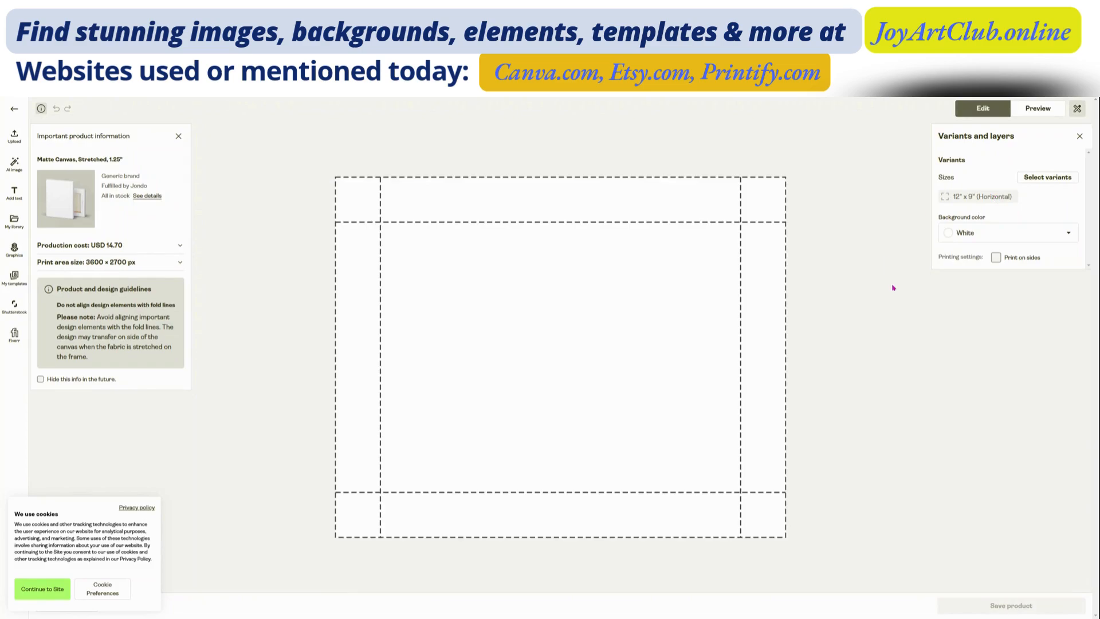
Step: Add the 40" x 60" (Vertical) size to the canvas's selected variants
{"action": "left_click", "coordinate": [1053, 178]}
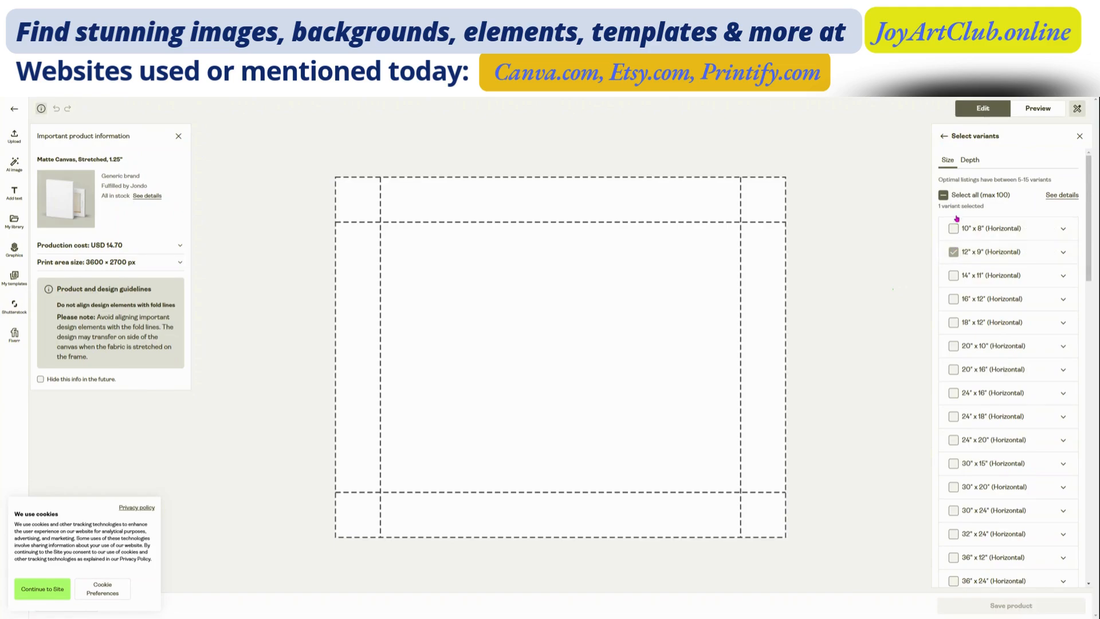
{"action": "scroll", "coordinate": [950, 318], "scroll_direction": "down", "scroll_amount": 2}
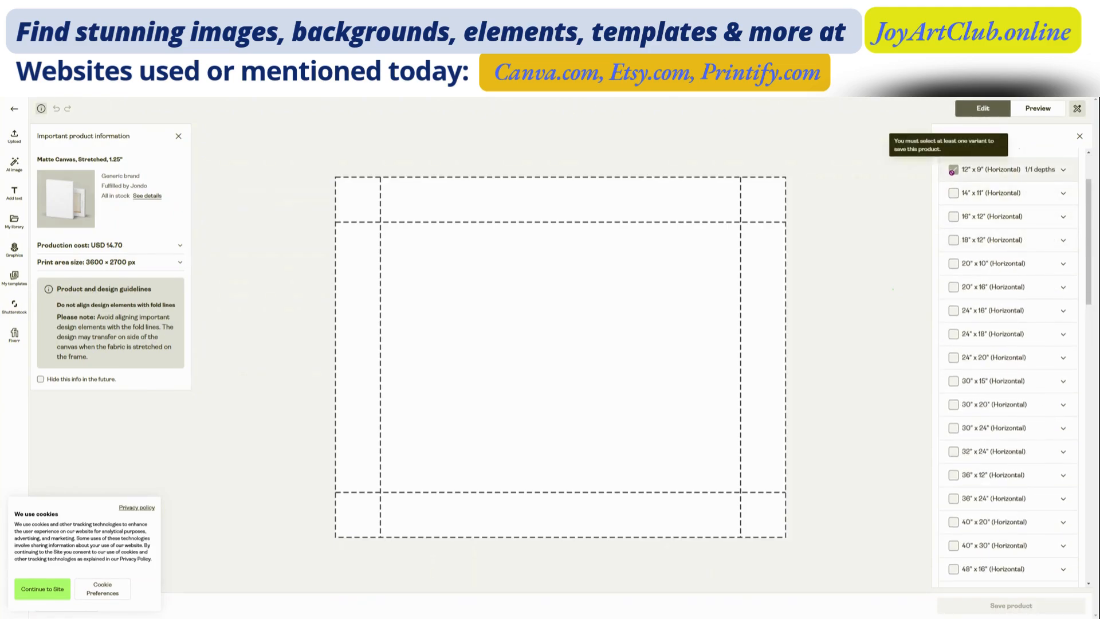
{"action": "scroll", "coordinate": [985, 372], "scroll_direction": "down", "scroll_amount": 7}
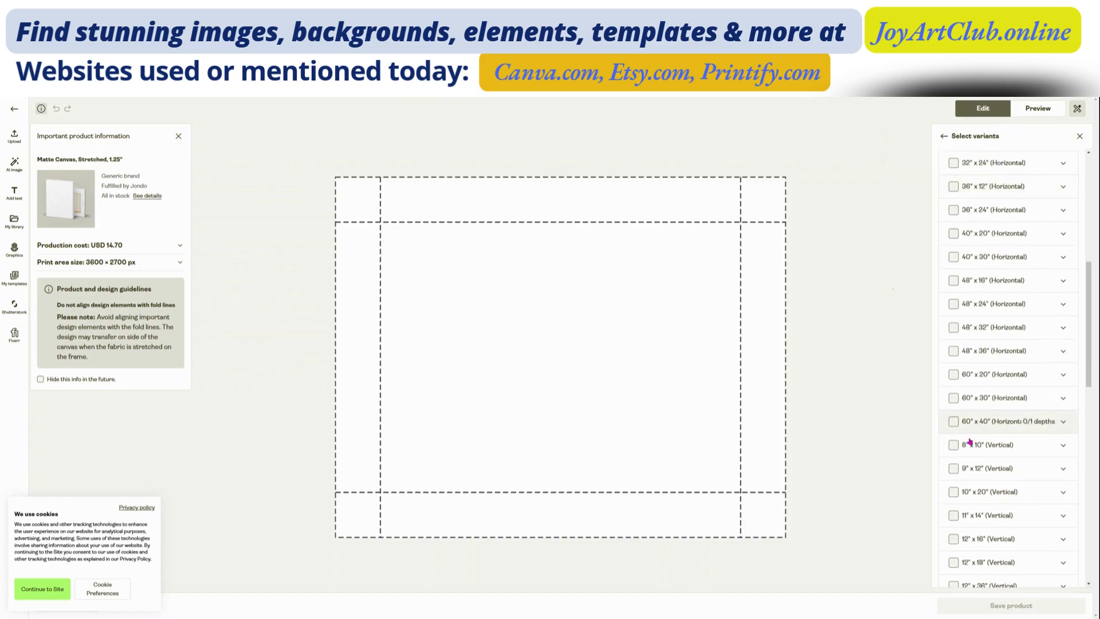
{"action": "scroll", "coordinate": [973, 522], "scroll_direction": "down", "scroll_amount": 7}
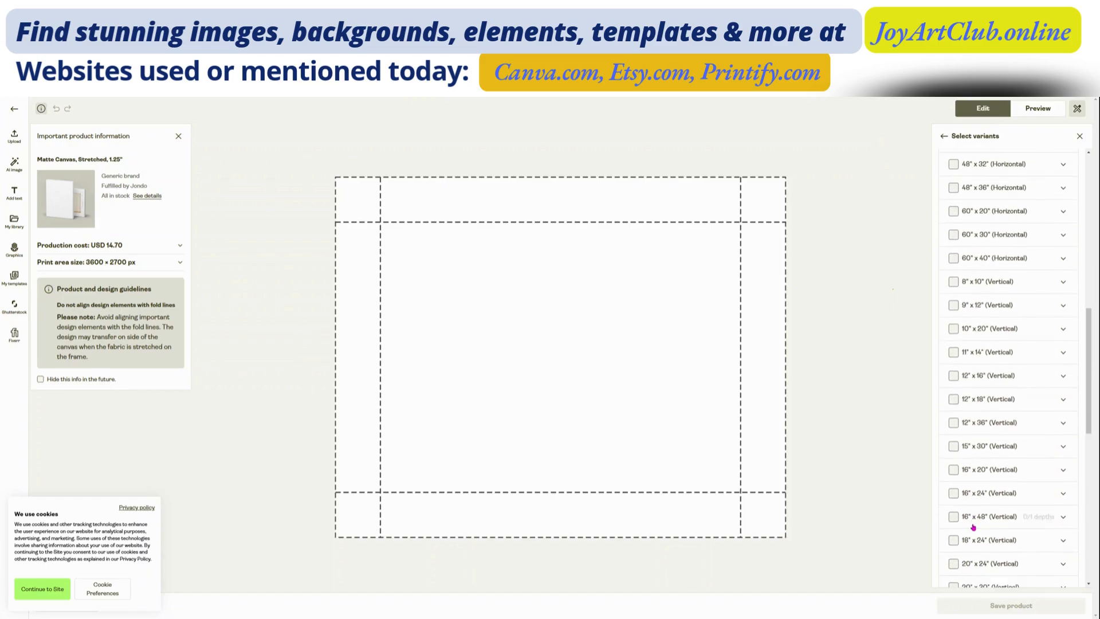
{"action": "scroll", "coordinate": [973, 529], "scroll_direction": "down", "scroll_amount": 6}
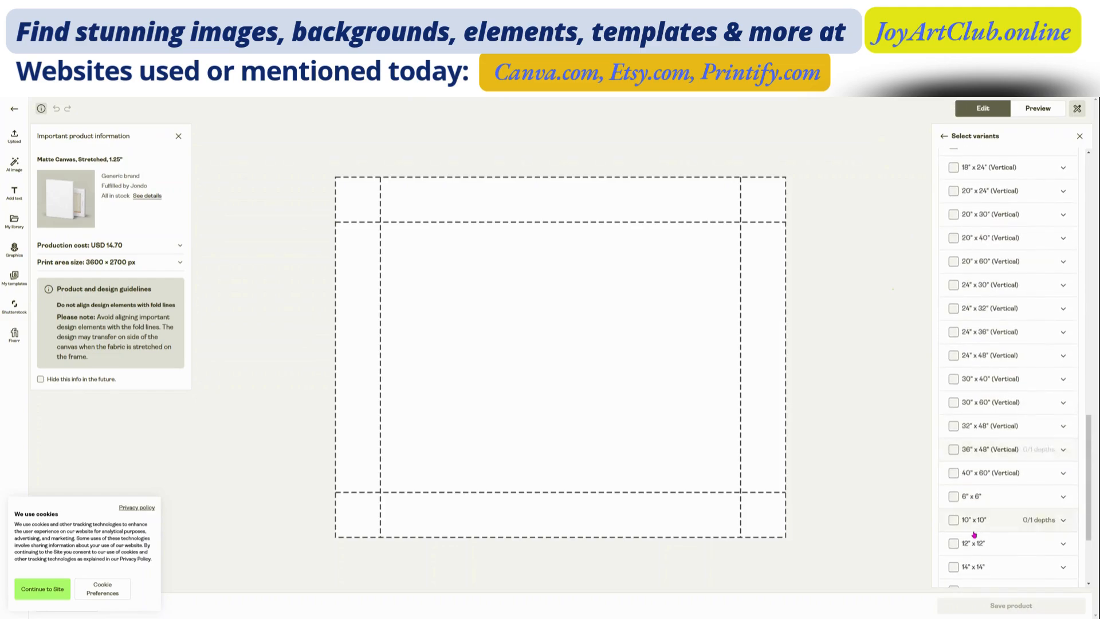
{"action": "left_click", "coordinate": [954, 473]}
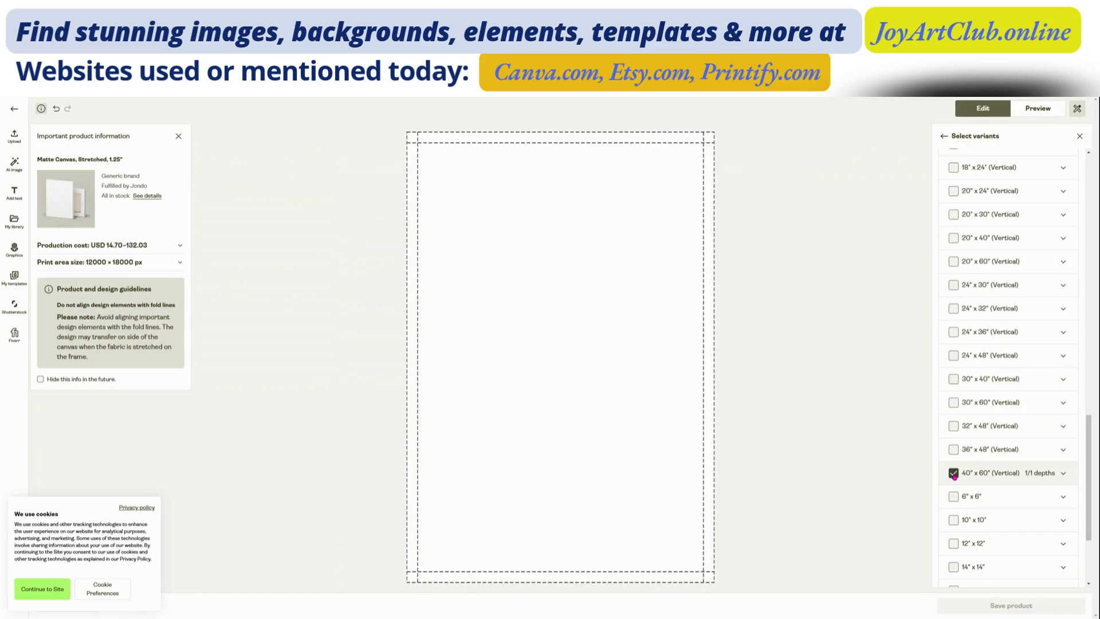
Step: Deselect the default 12" x 9" (Horizontal) size from the canvas variants
{"action": "scroll", "coordinate": [985, 311], "scroll_direction": "up", "scroll_amount": 8}
{"action": "scroll", "coordinate": [985, 311], "scroll_direction": "up", "scroll_amount": 10}
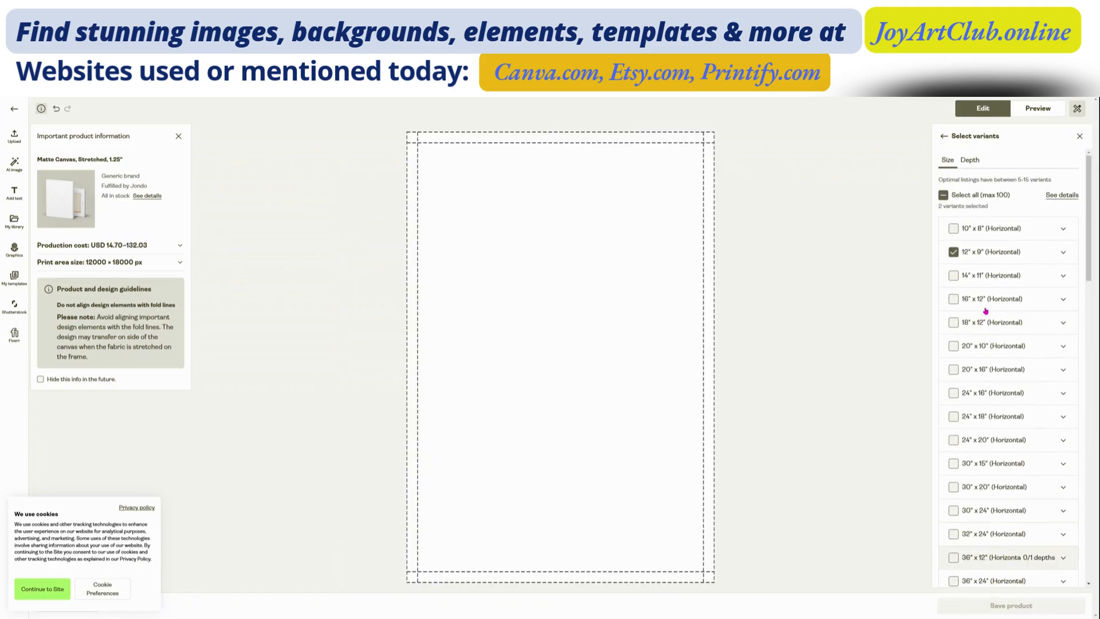
{"action": "left_click", "coordinate": [954, 252]}
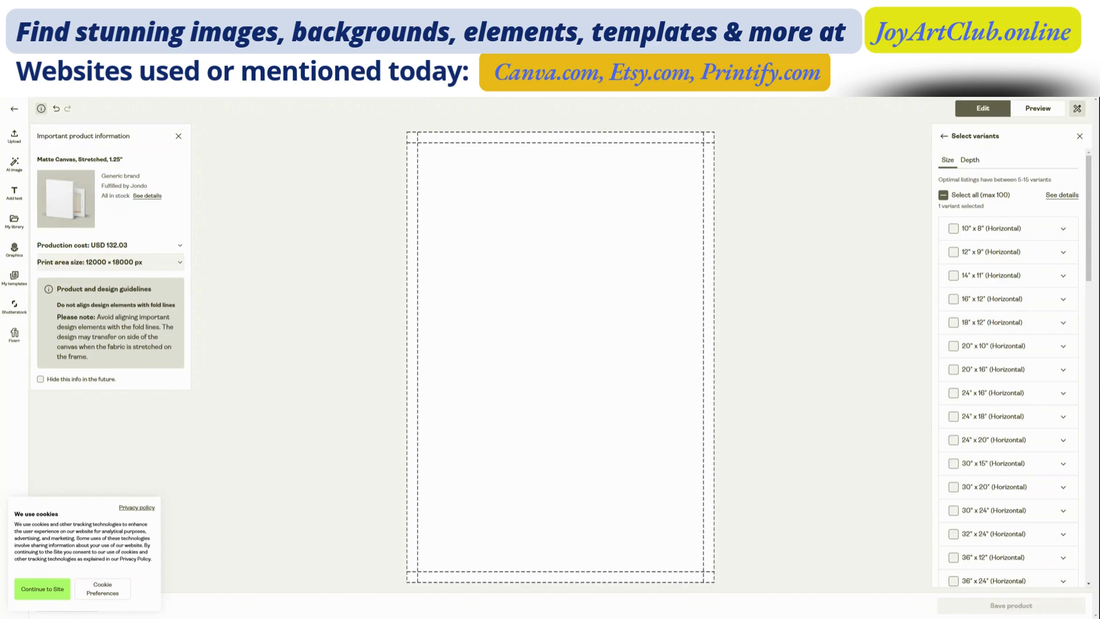
Step: Open the upload source options for adding artwork to the vertical canvas
{"action": "left_click", "coordinate": [18, 141]}
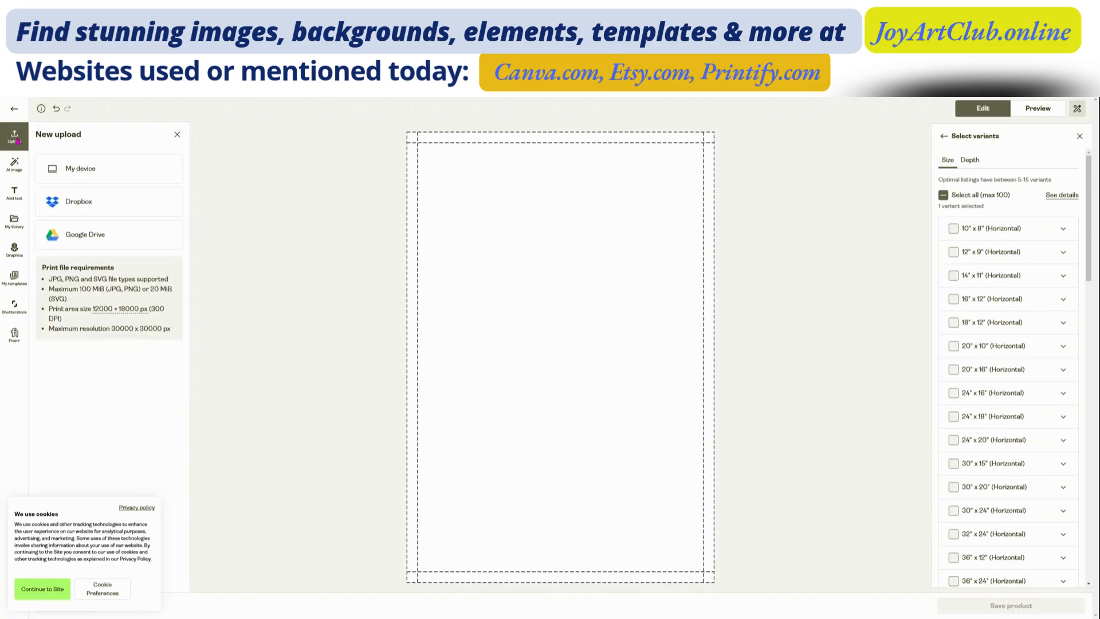